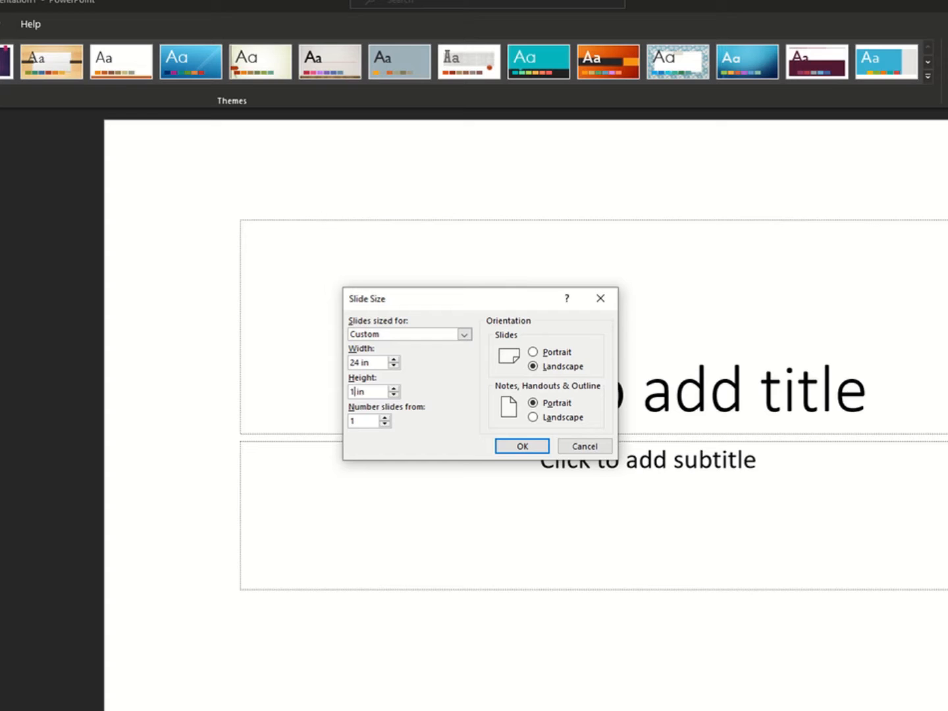
Apply the custom 24 in by 18 in landscape slide size, scaling the content with Maximize.
left_click(522, 448)
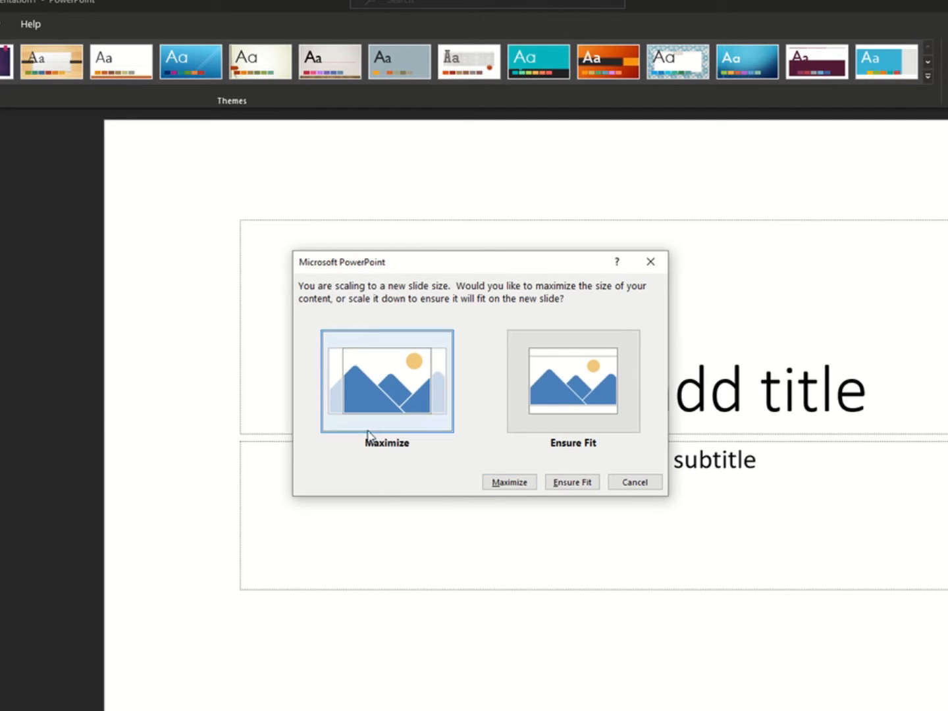
left_click(513, 484)
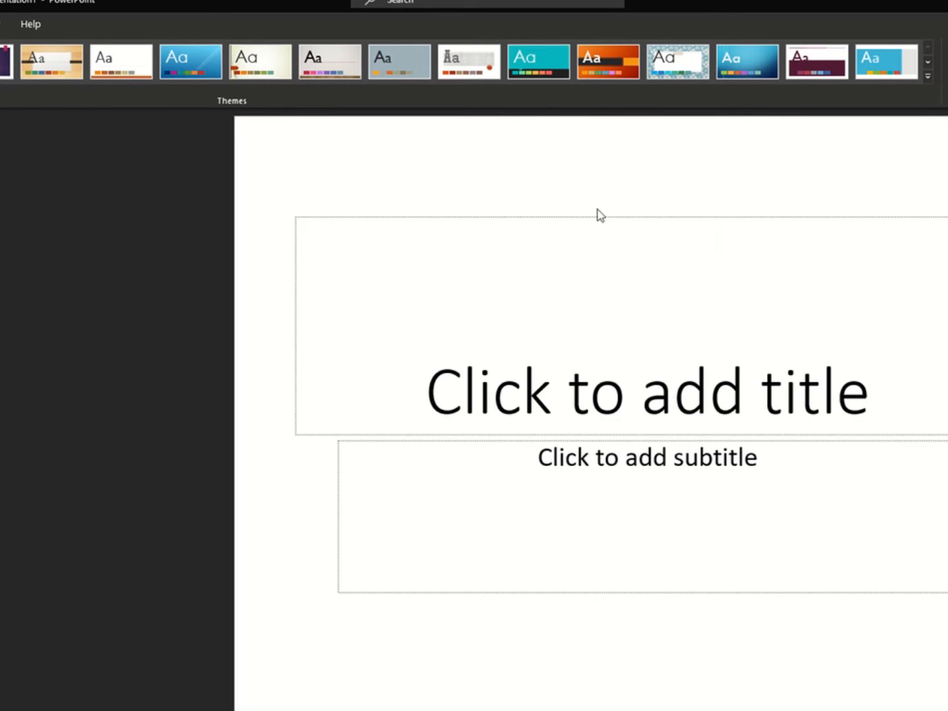
Delete the title and subtitle placeholders from the slide.
left_click(641, 354)
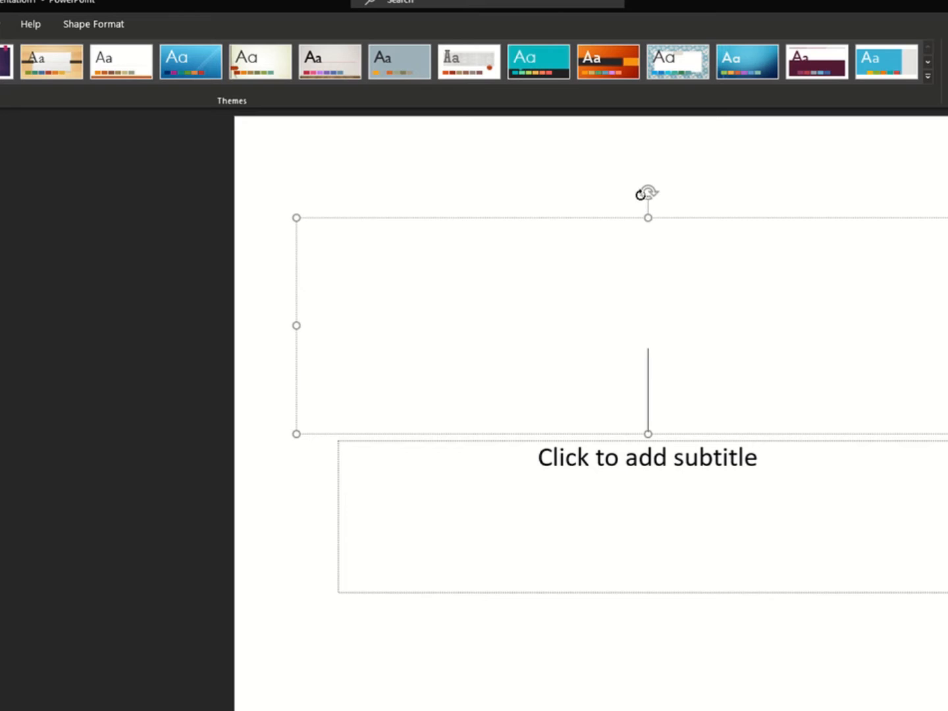
left_click_drag(645, 192, 647, 191)
key("Delete")
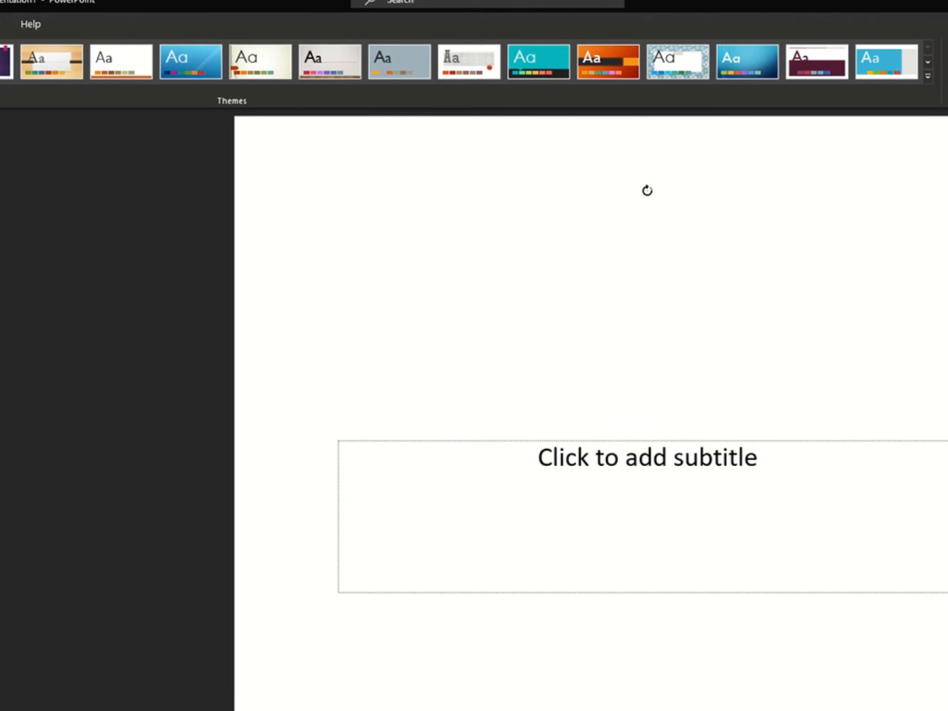
left_click(634, 468)
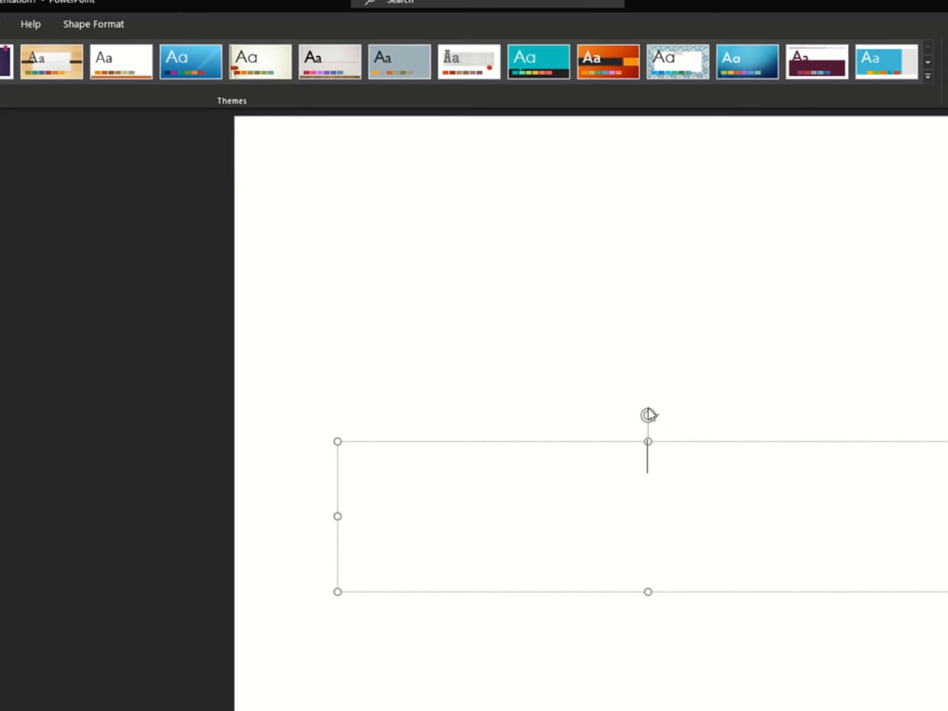
left_click_drag(648, 415, 649, 414)
key("Delete")
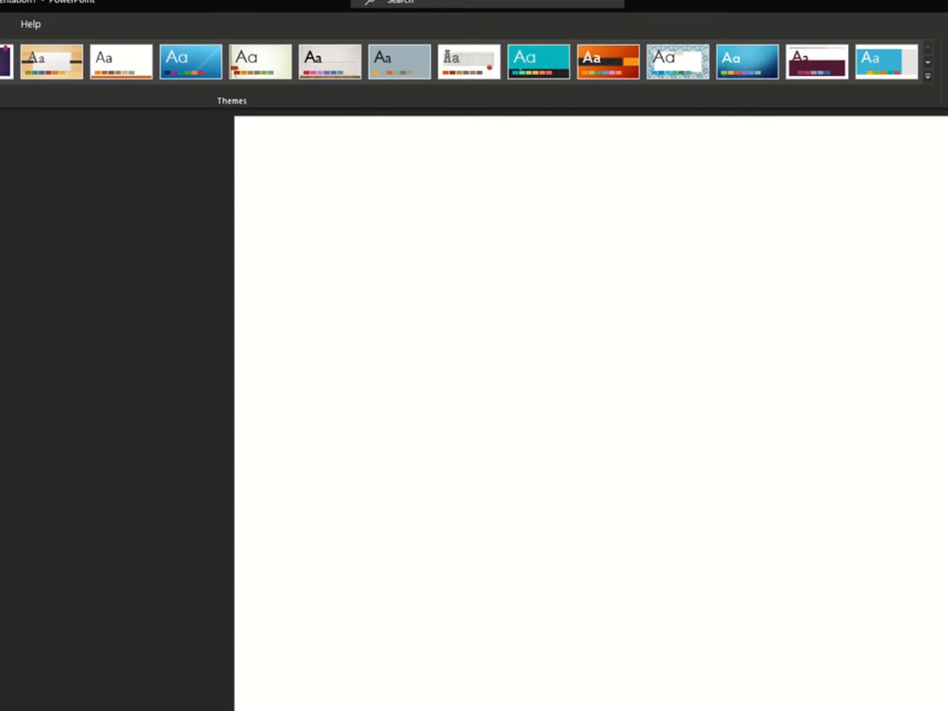
Insert the colorful eye painting from the Desktop and enlarge it proportionally to cover the whole slide.
key("alt+n")
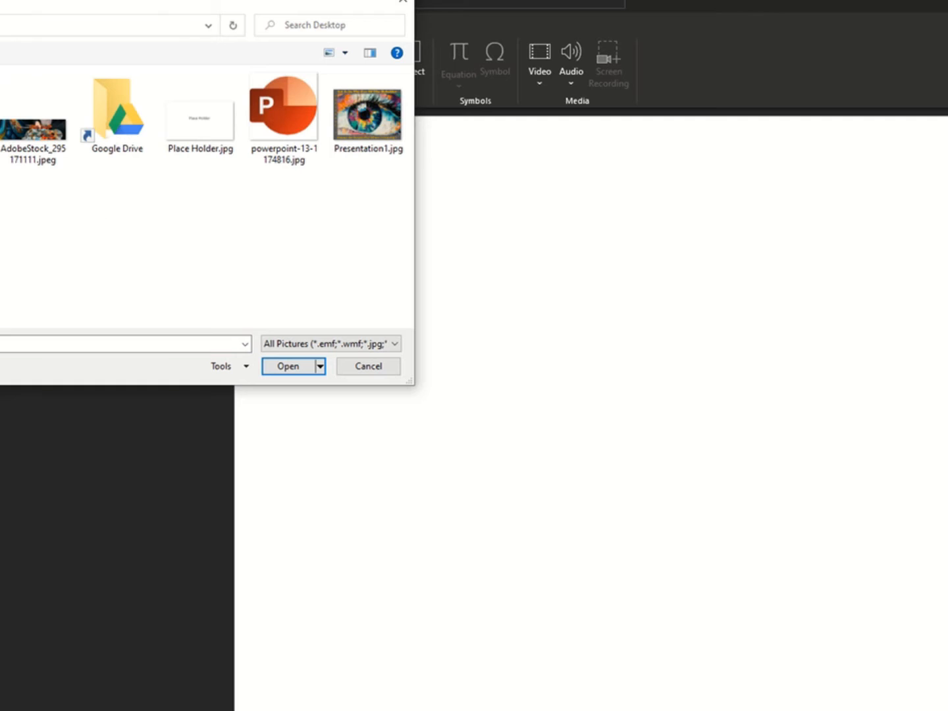
left_click(279, 367)
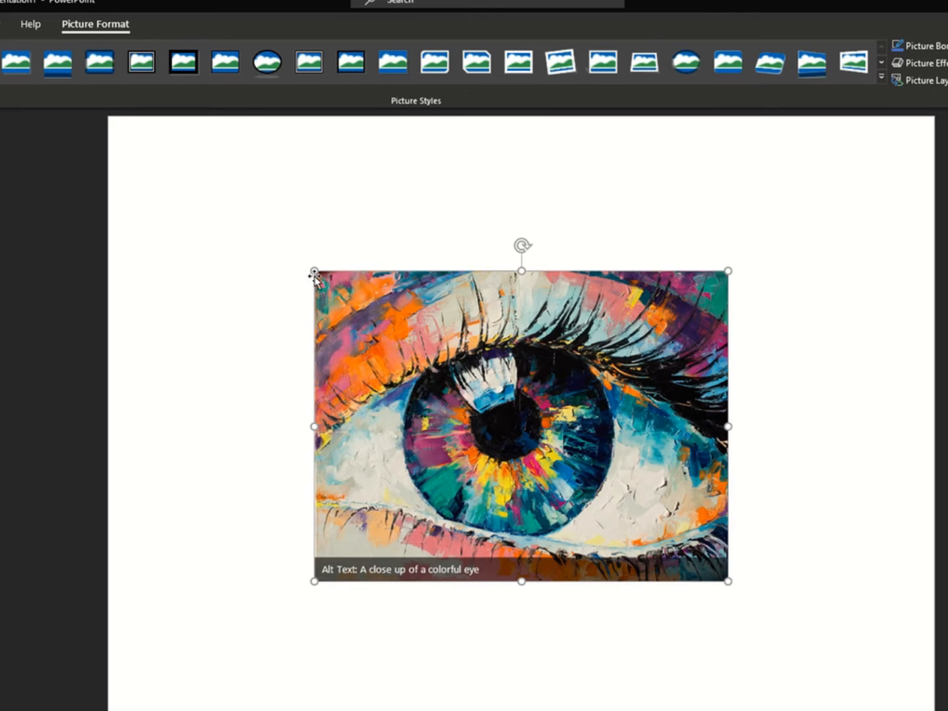
left_click_drag(313, 270, 109, 122)
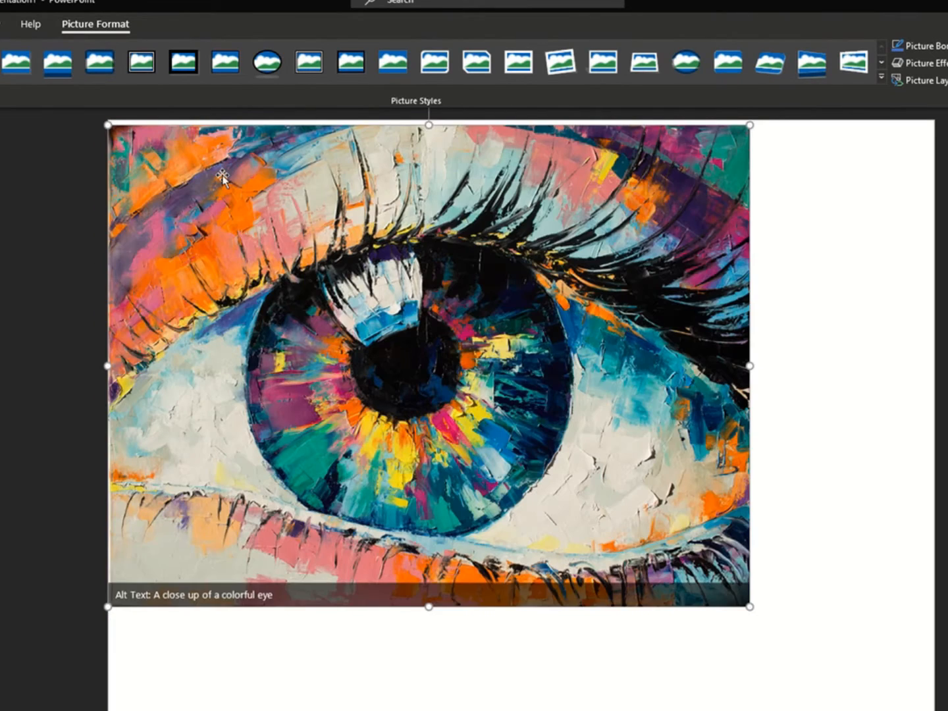
left_click_drag(355, 197, 356, 192)
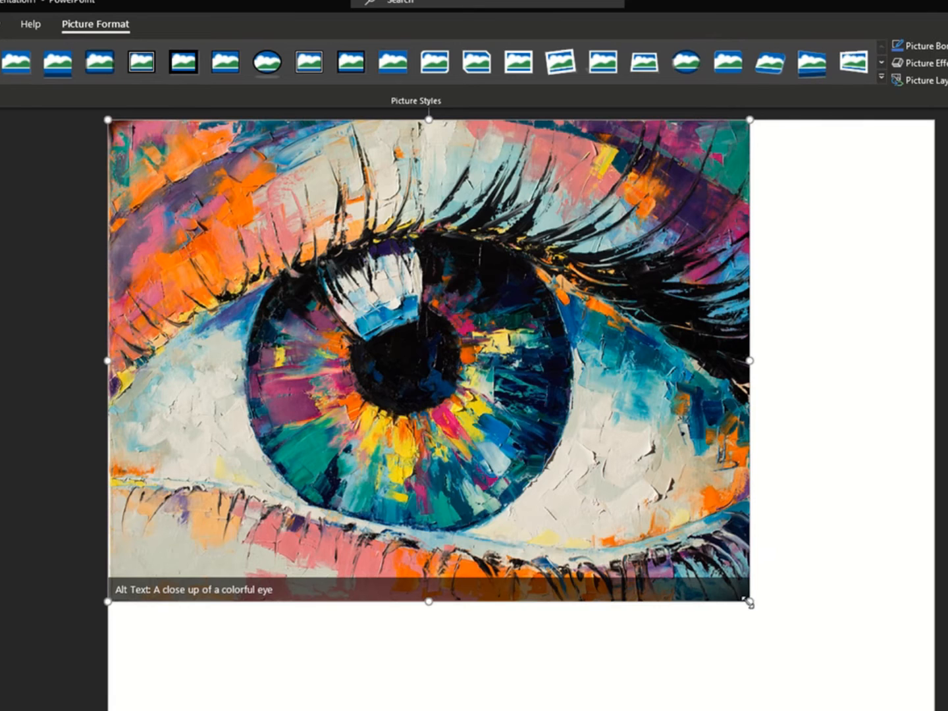
left_click_drag(747, 602, 921, 710)
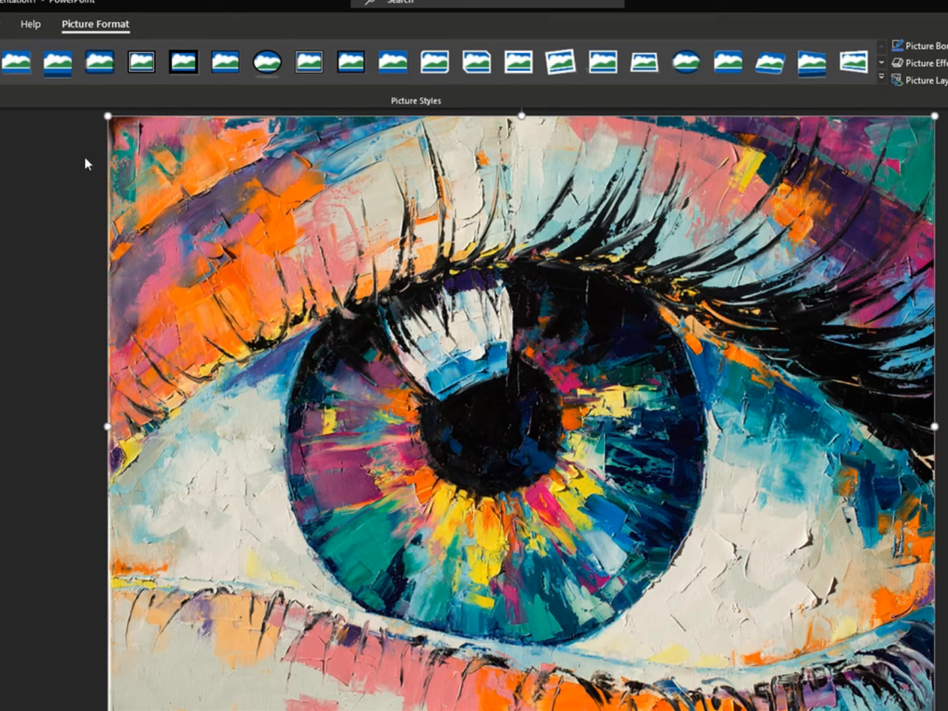
left_click(0, 24)
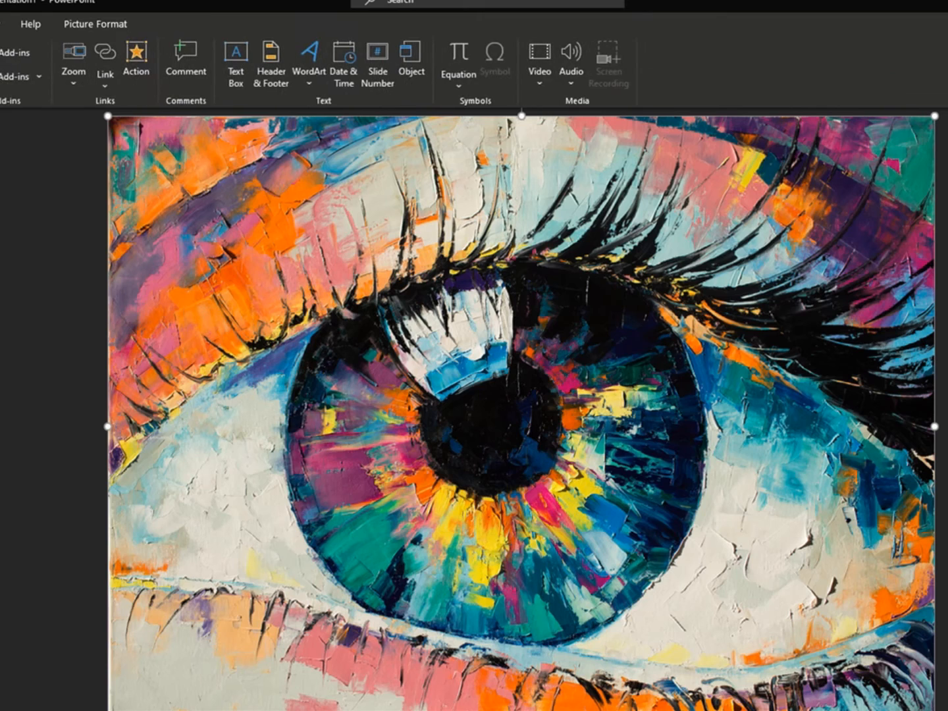
left_click(233, 74)
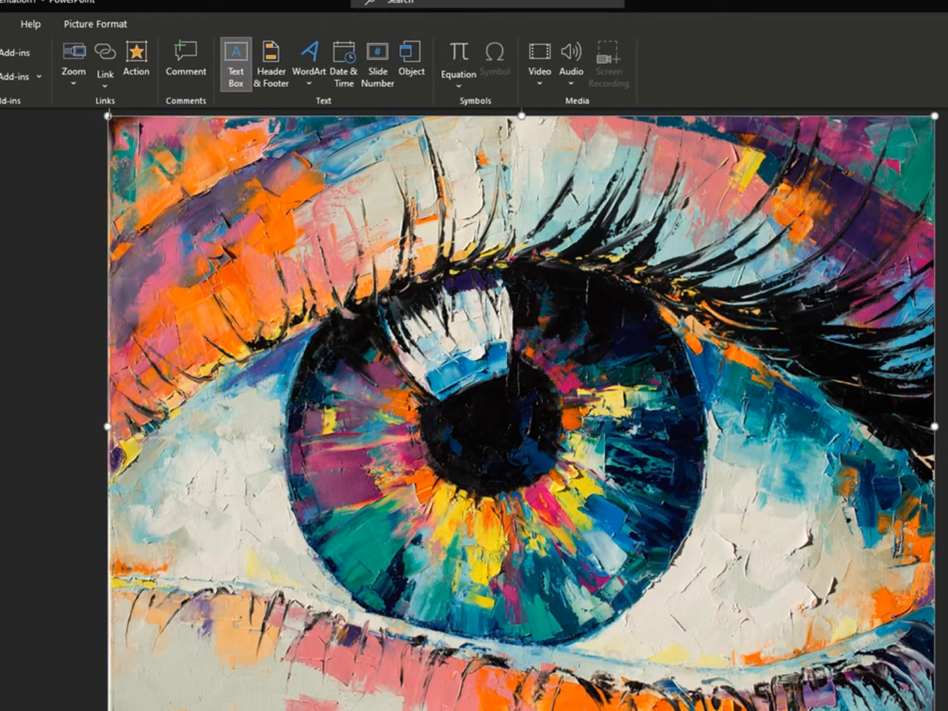
left_click_drag(109, 117, 361, 193)
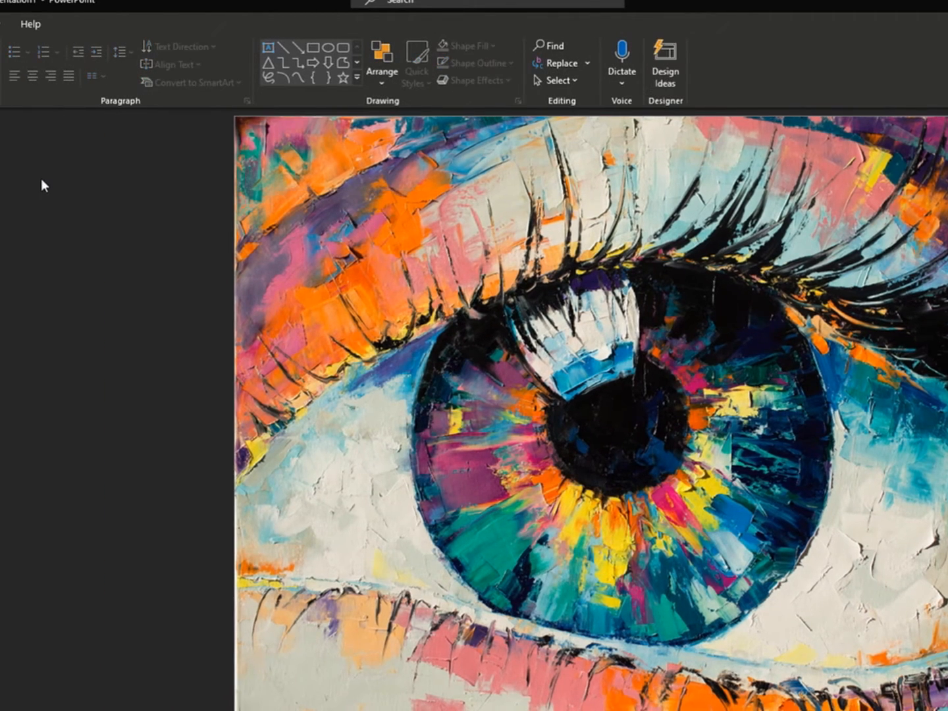
Draw a text box across the top of the slide, extending its left edge slightly past the slide's border.
key("alt+n")
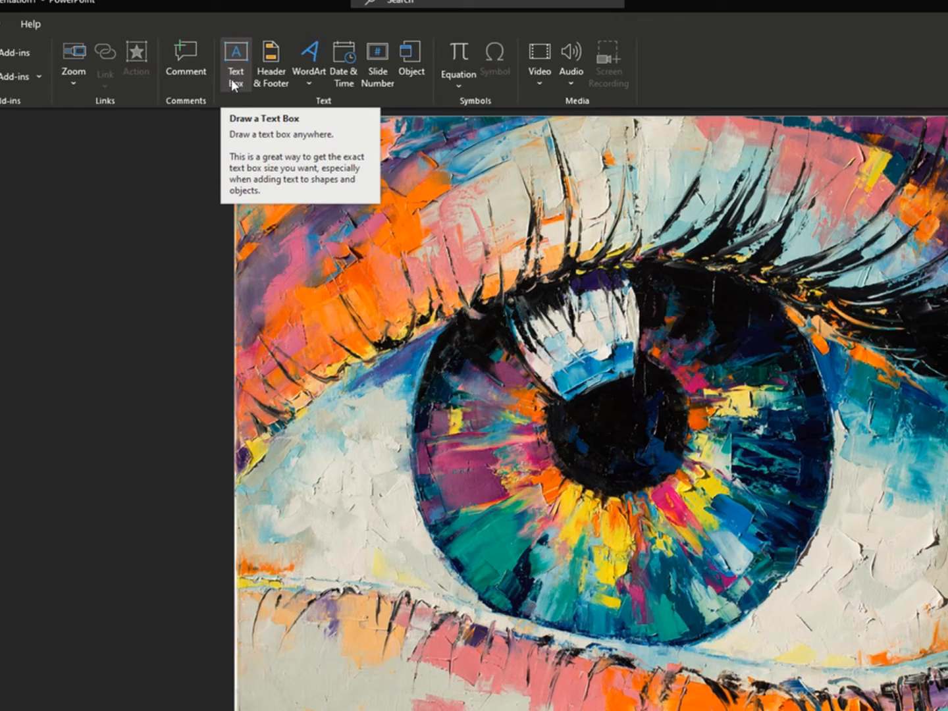
left_click(236, 50)
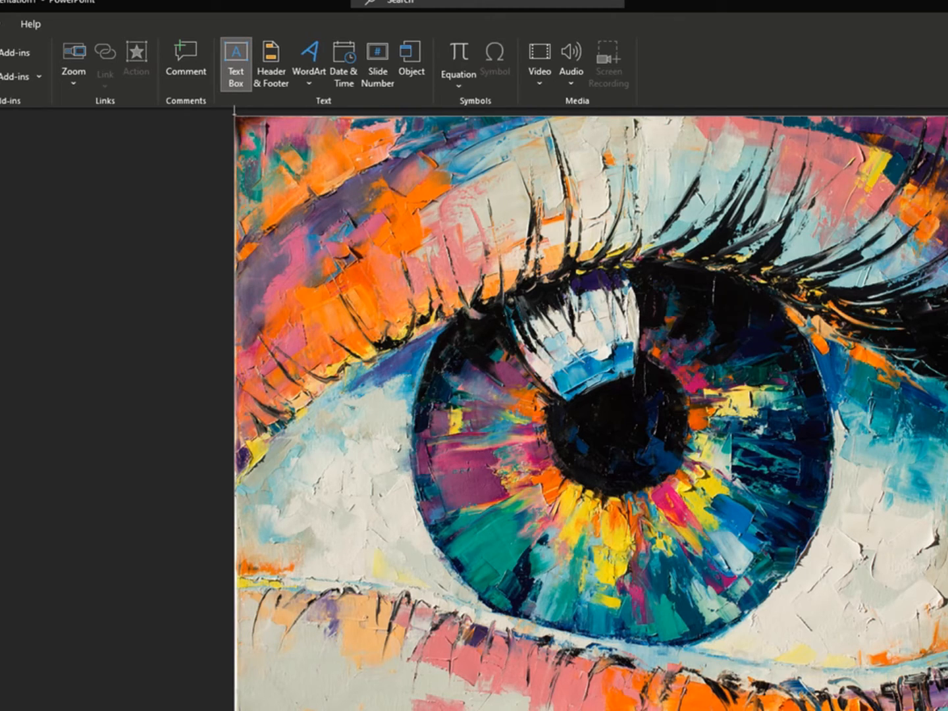
left_click_drag(234, 116, 945, 186)
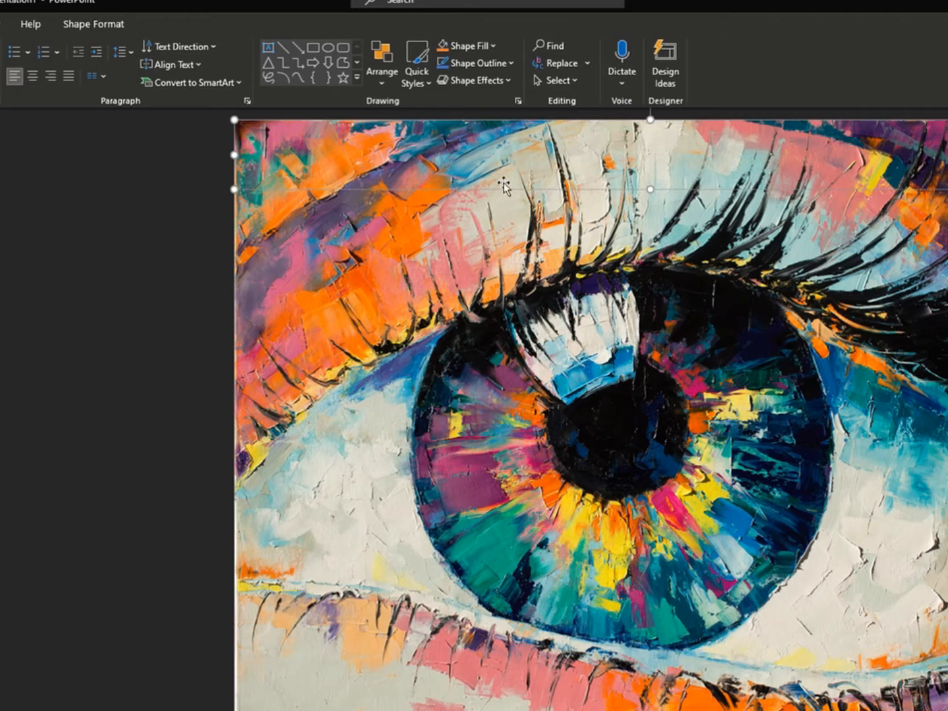
left_click_drag(233, 156, 228, 156)
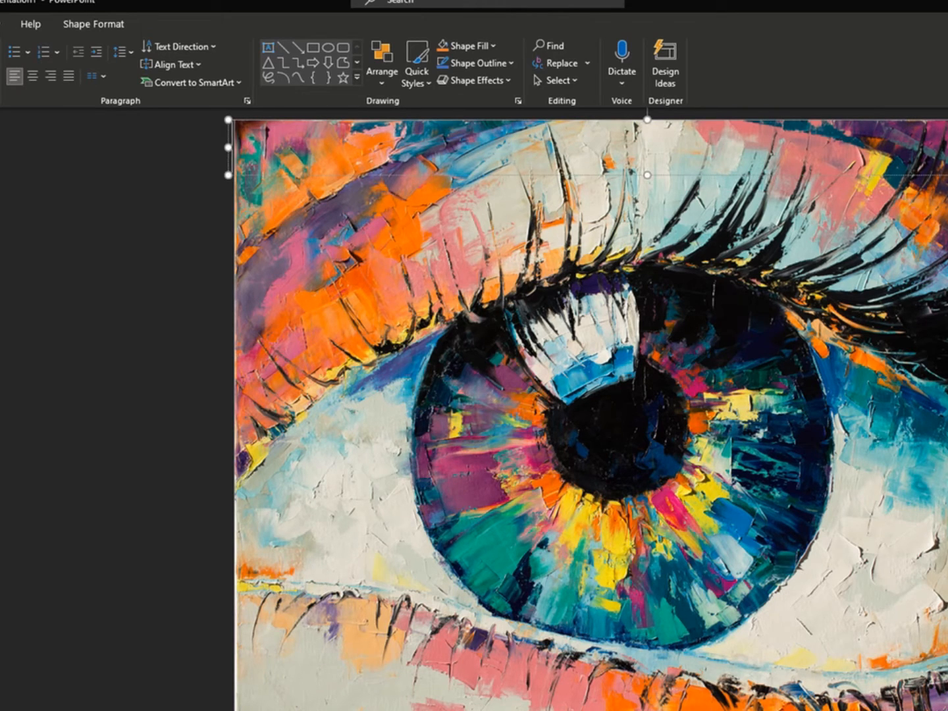
Set the text box's font color to orange and enter "Art Is In The Eye Of The Beholder!".
left_click(0, 76)
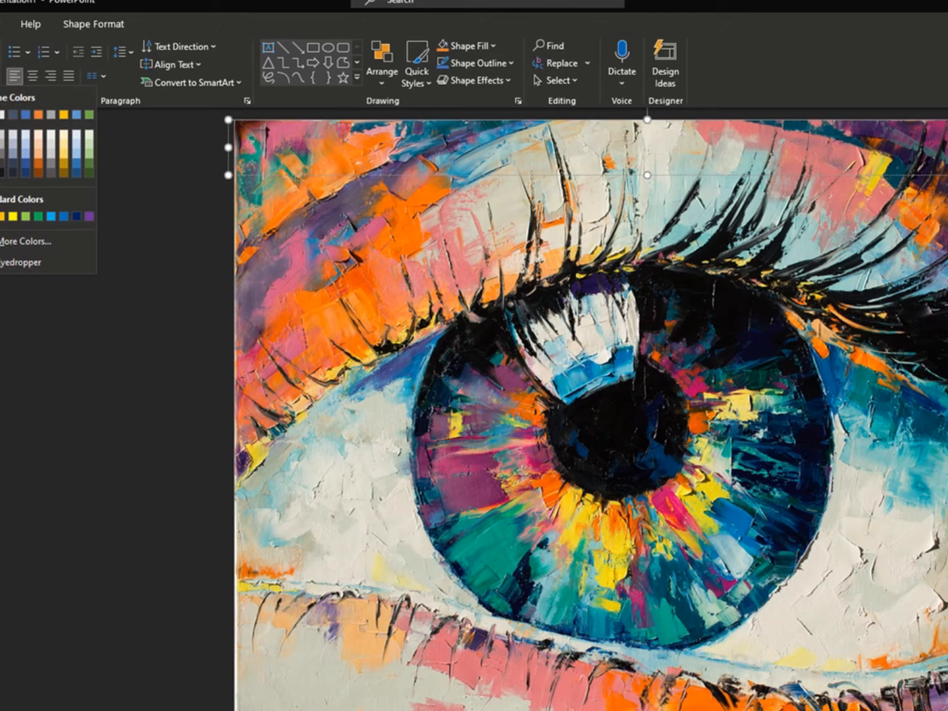
left_click(35, 110)
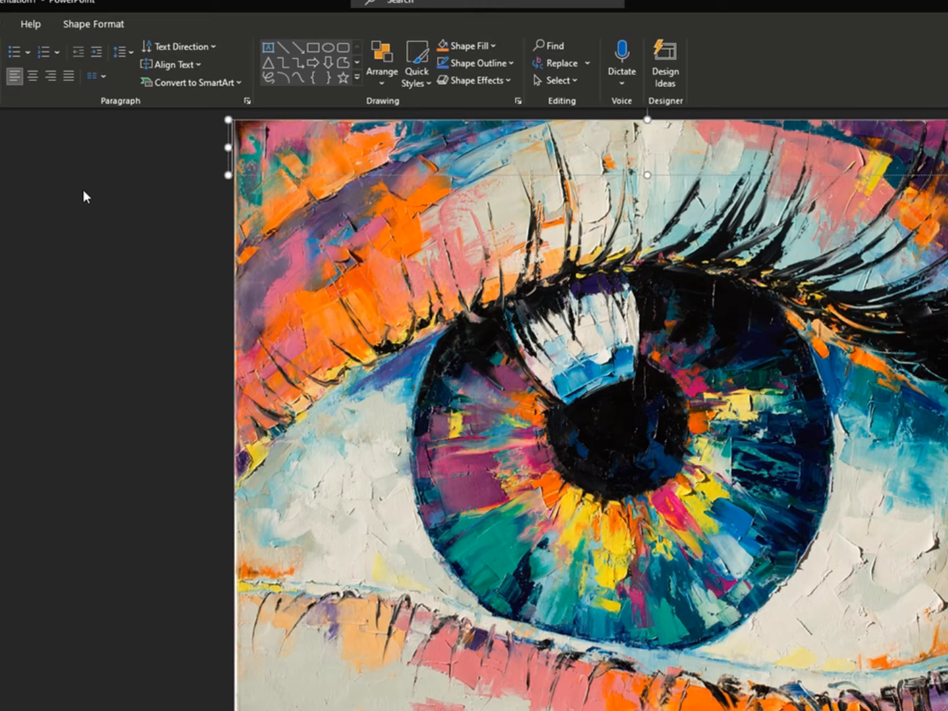
type("Art")
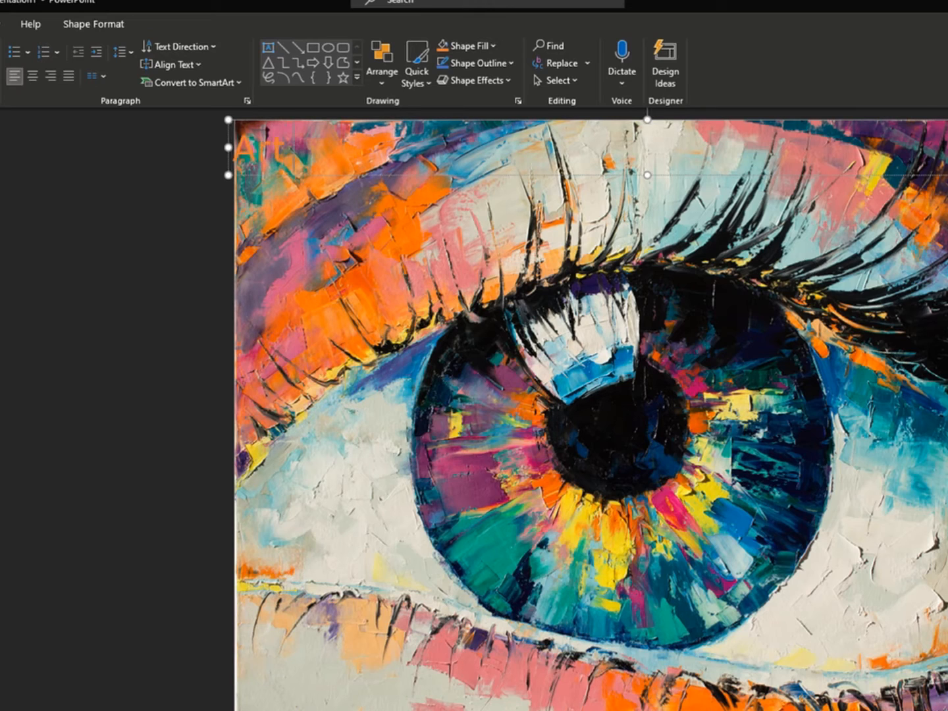
type(" Is in the E")
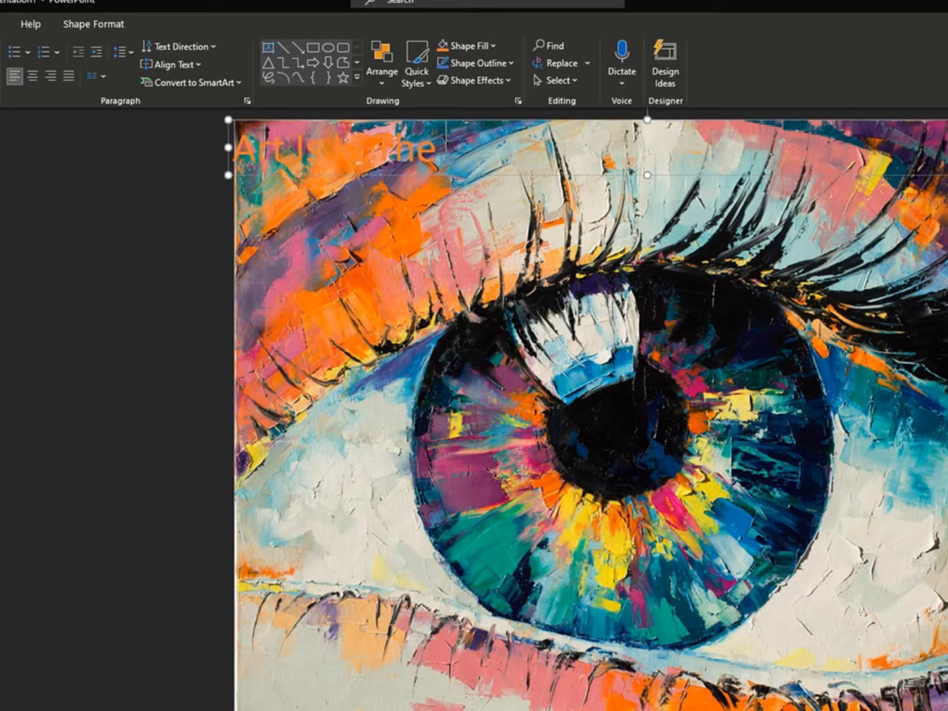
type("ye Of The")
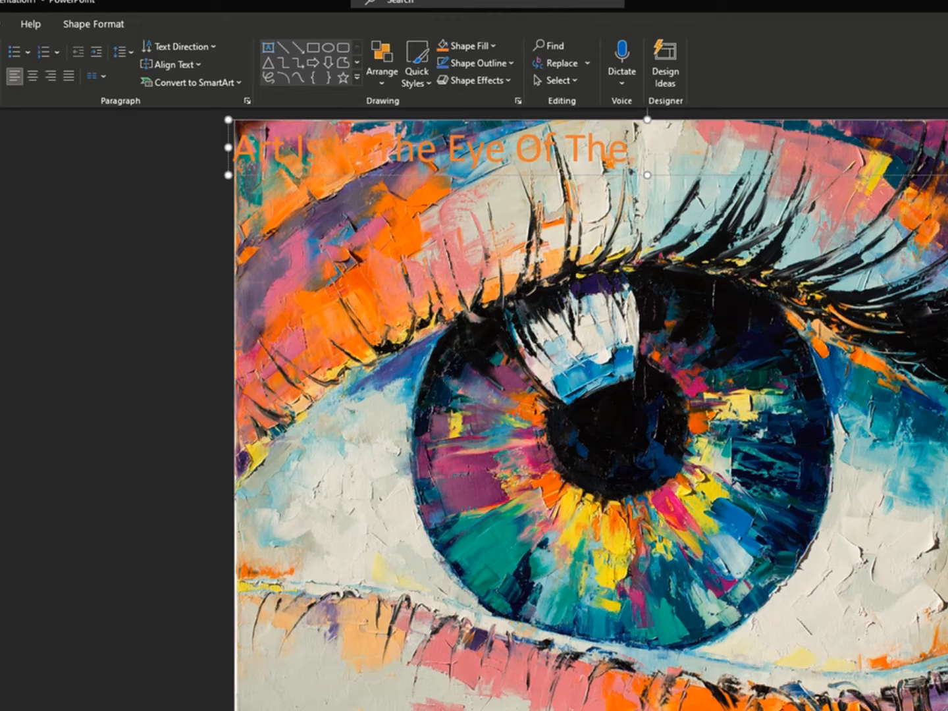
type(" Beholder")
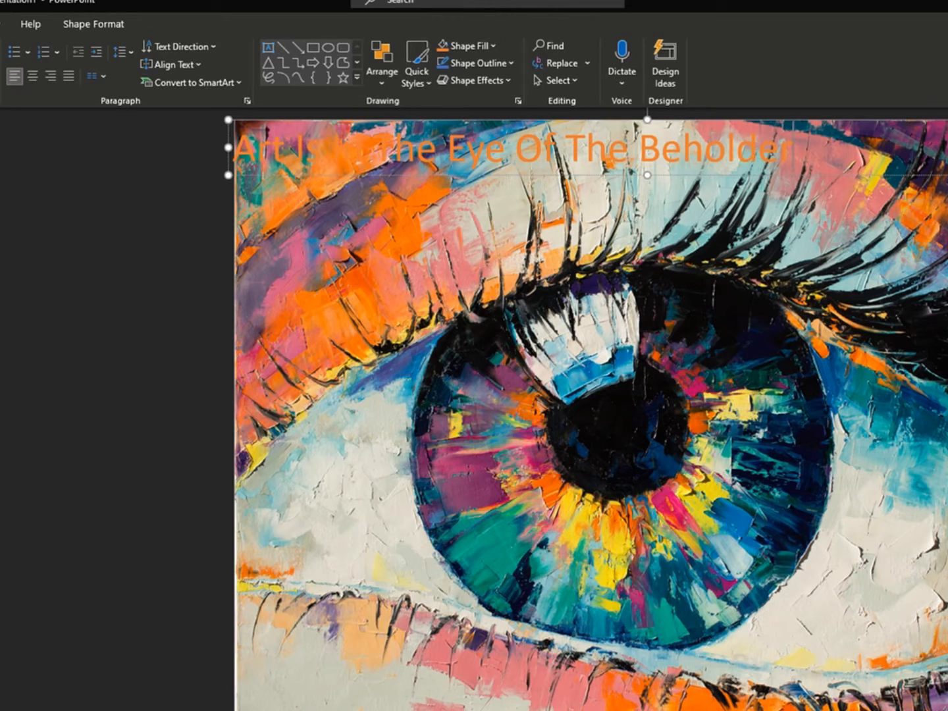
type("!")
Fill the heading text box with dark gray and center its text horizontally.
left_click(492, 46)
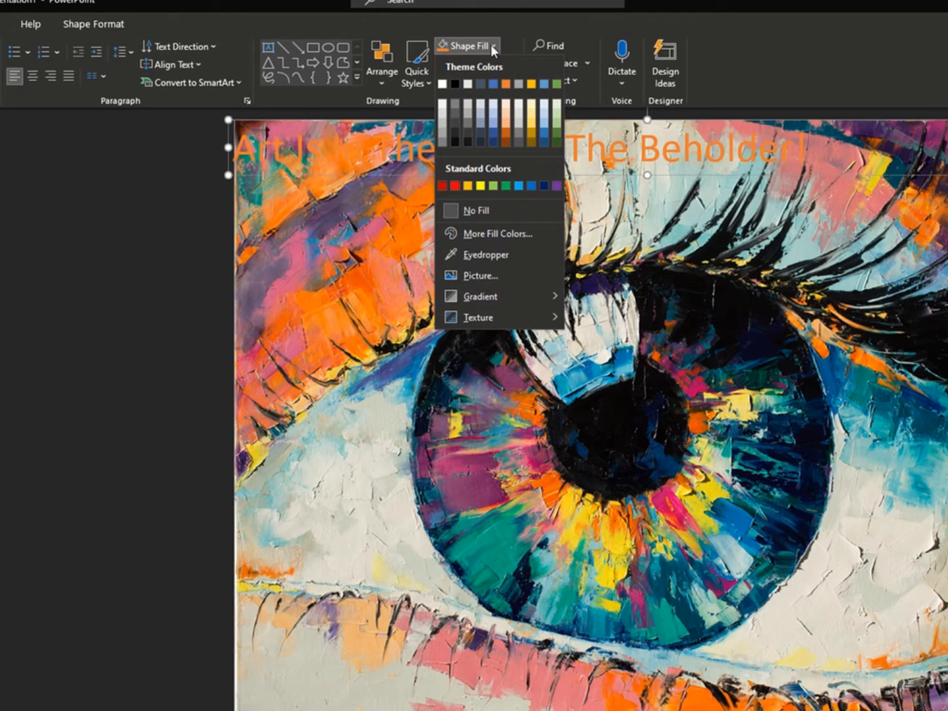
left_click(466, 133)
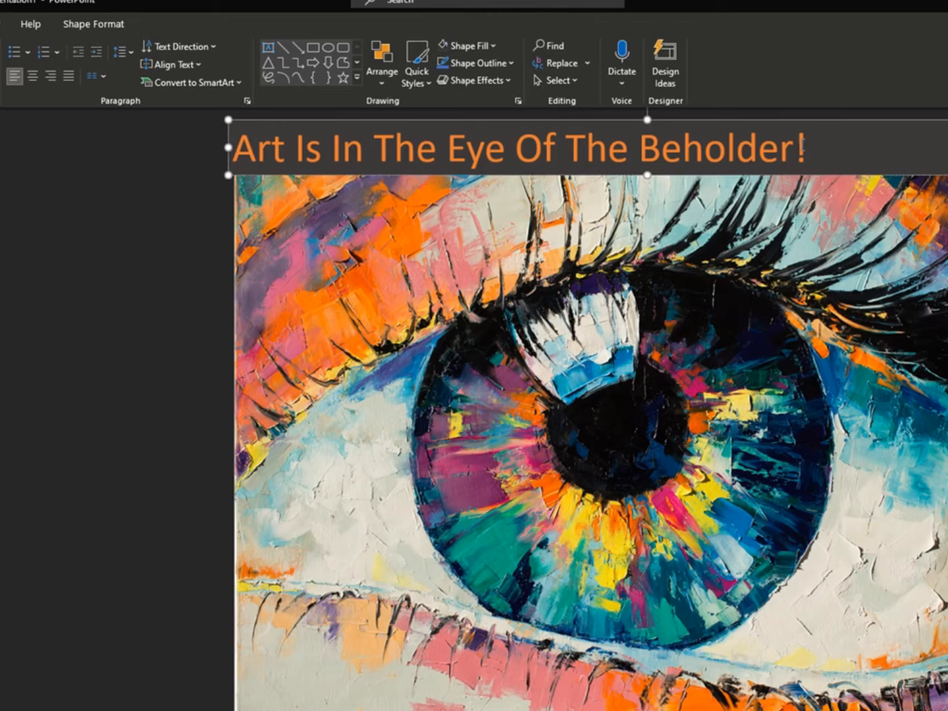
left_click_drag(806, 151, 276, 152)
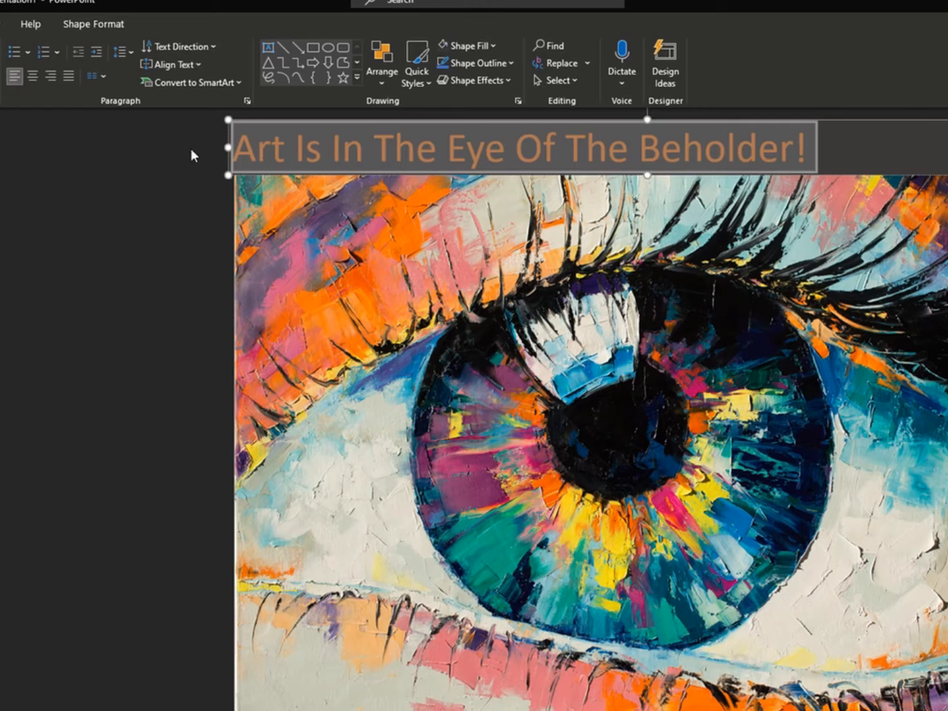
left_click(35, 79)
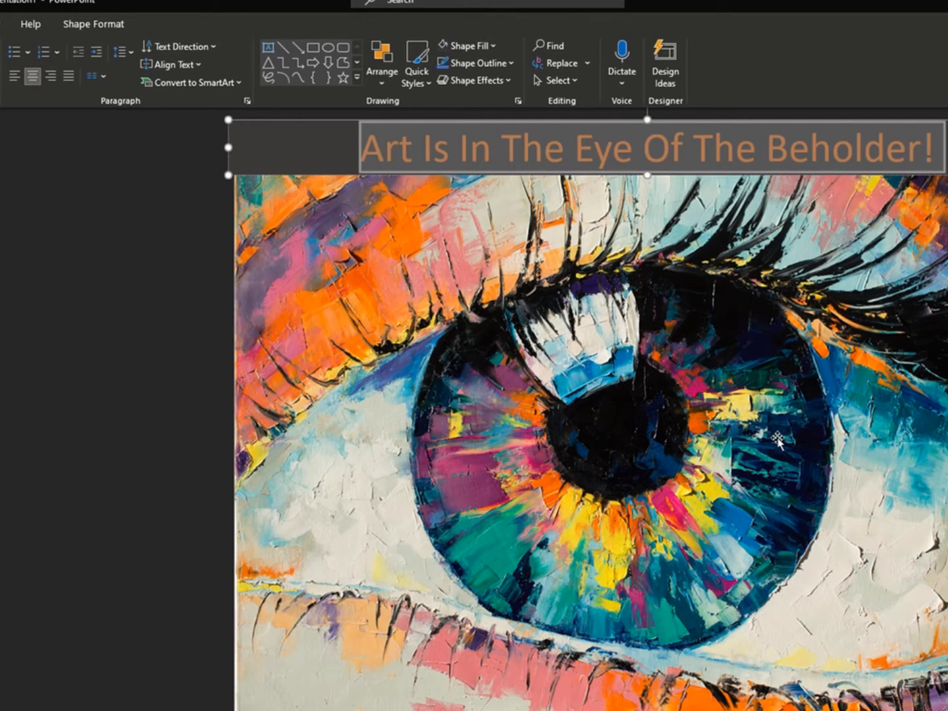
Draw a second text box across the bottom of the slide and fill it with the same dark gray as the heading.
left_click(736, 372)
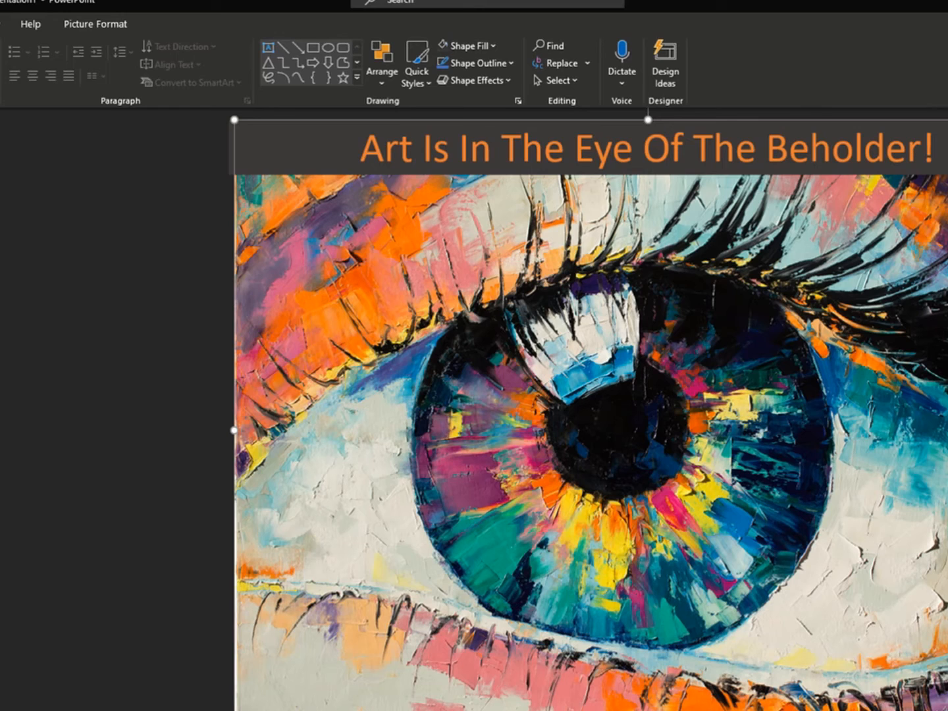
key("alt+n")
key("x")
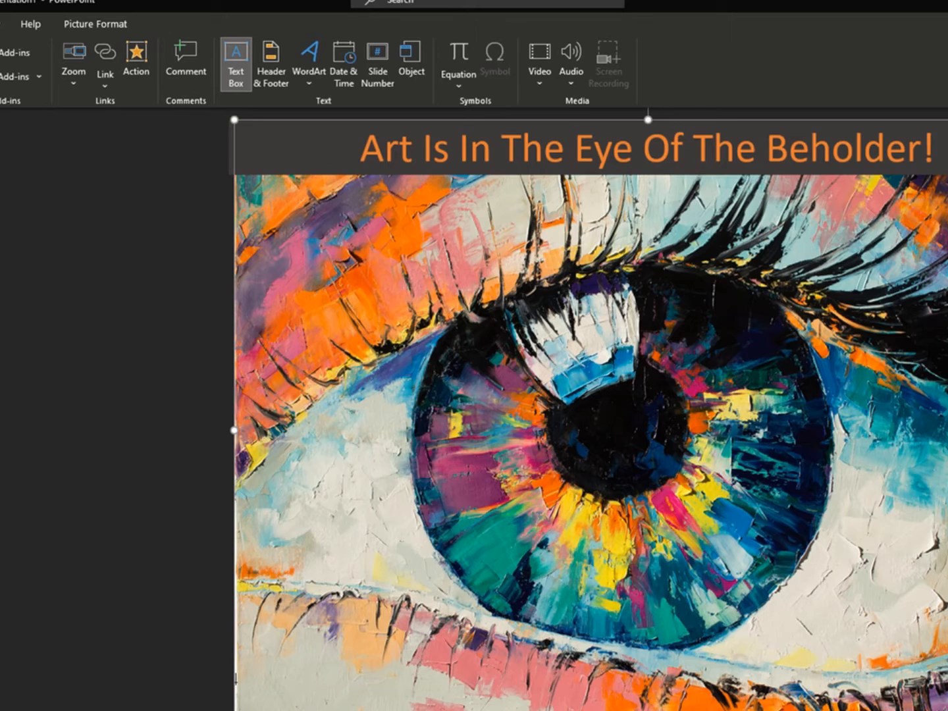
mouse_move(235, 685)
left_mouse_down()
mouse_move(246, 709)
mouse_move(947, 710)
left_mouse_up()
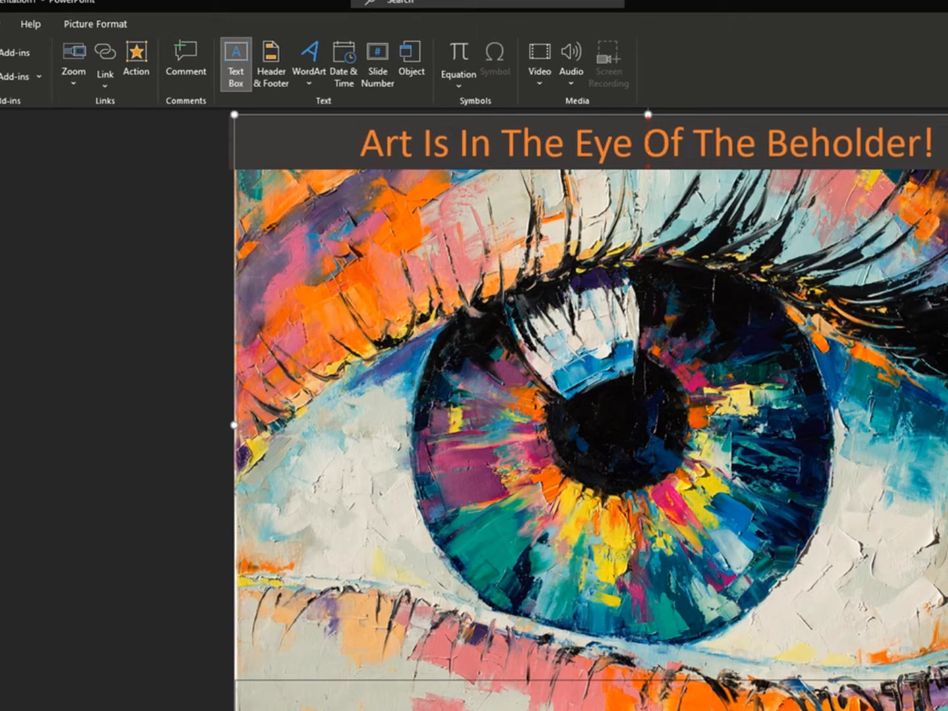
left_click_drag(947, 710, 947, 709)
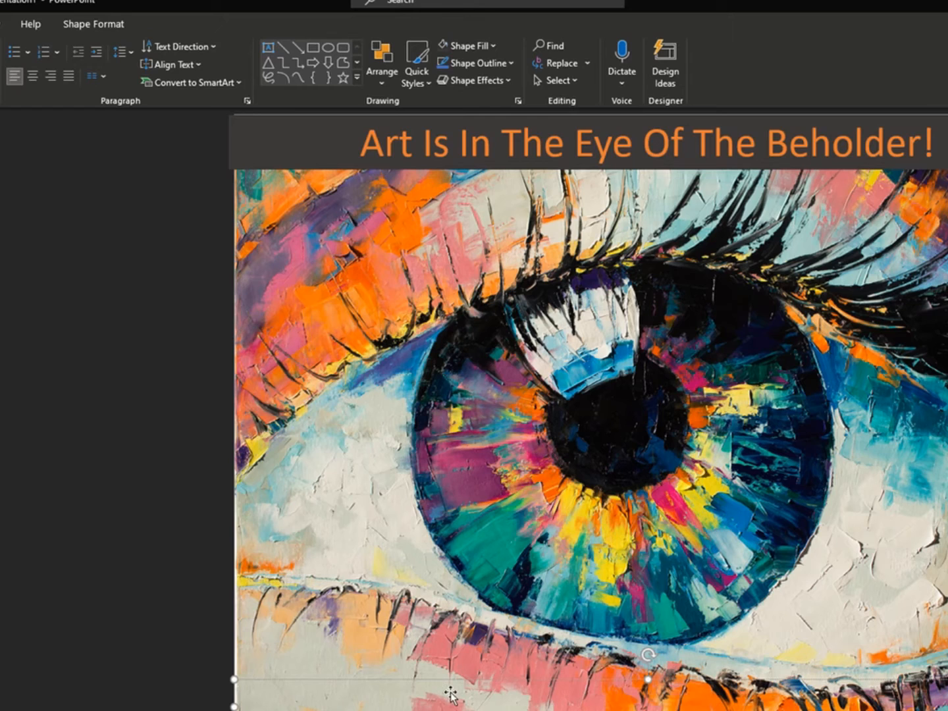
left_click(489, 45)
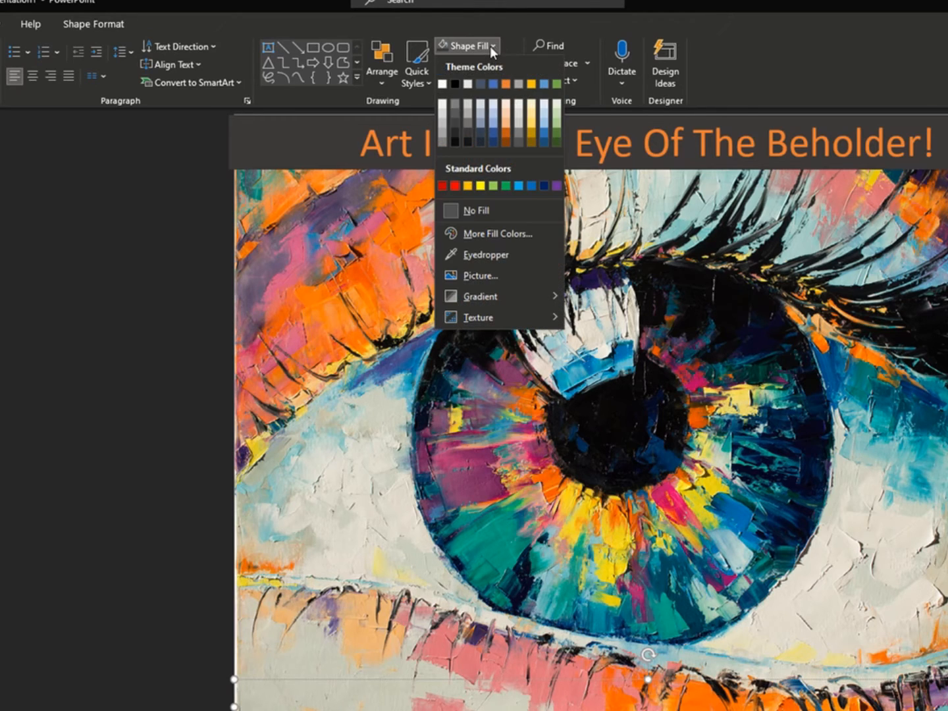
left_click(466, 134)
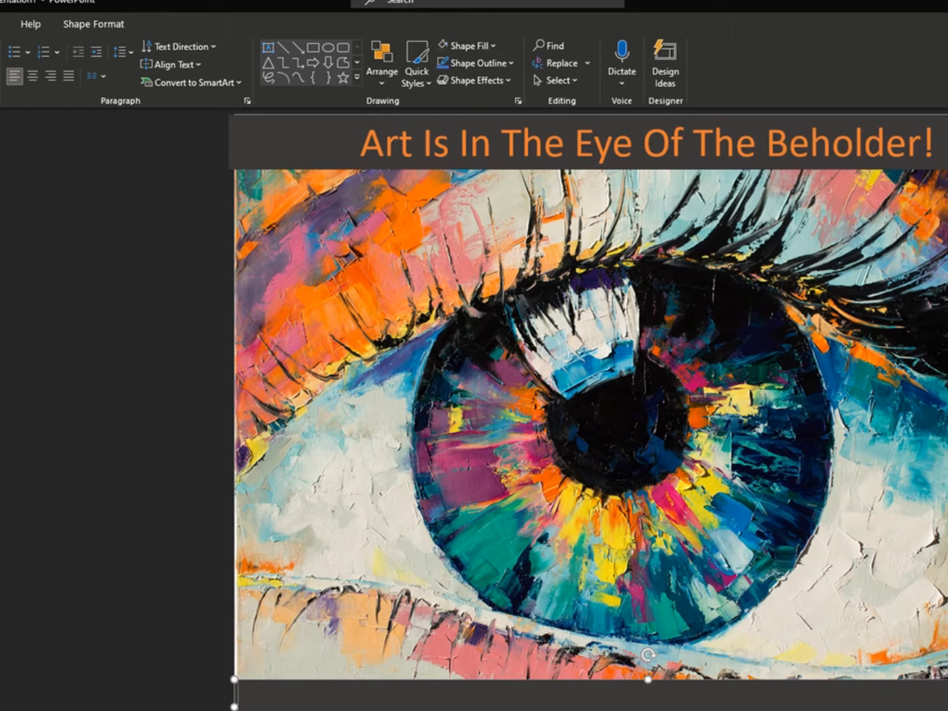
Enter "Always Be Respectful When Critiquing!" in the bottom text box, correcting the spelling of "Critiquing" with the suggested word.
type("Alaways Be")
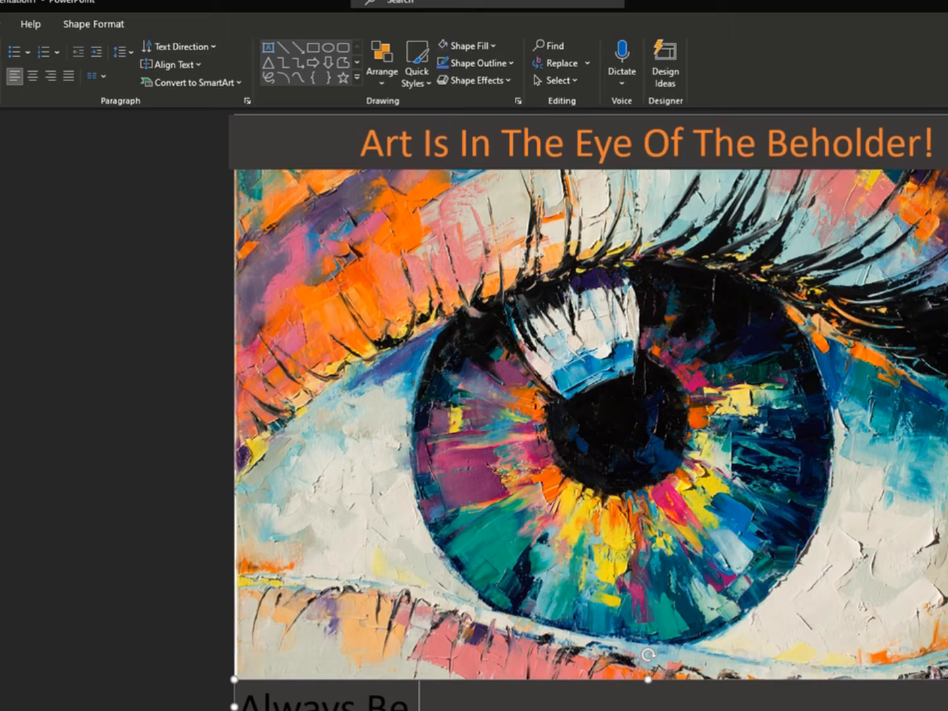
type(" Respect")
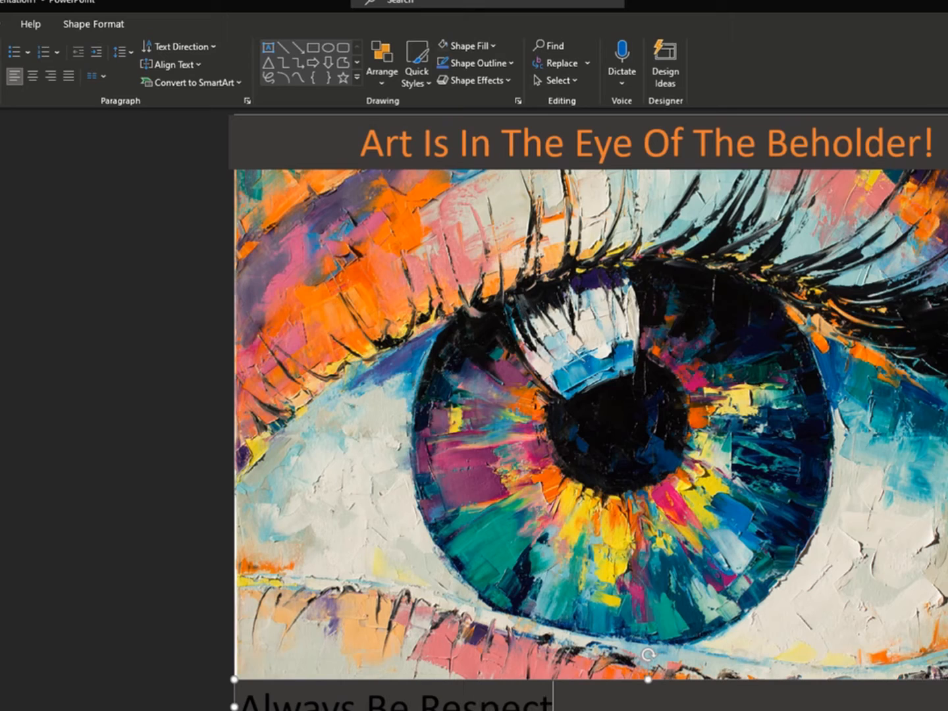
type("ful Whe")
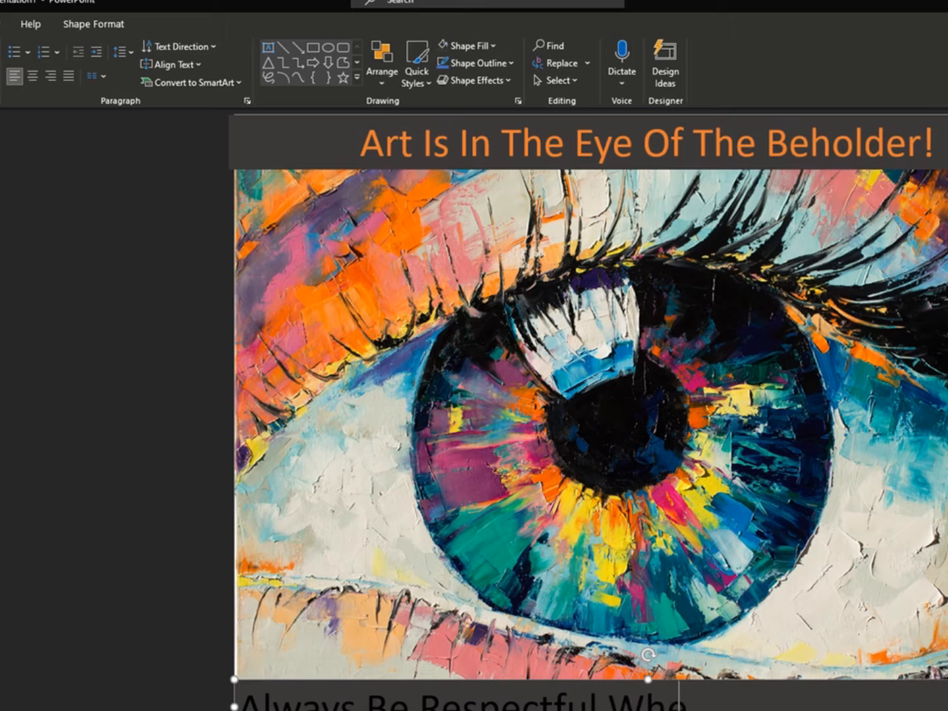
type("n Criti")
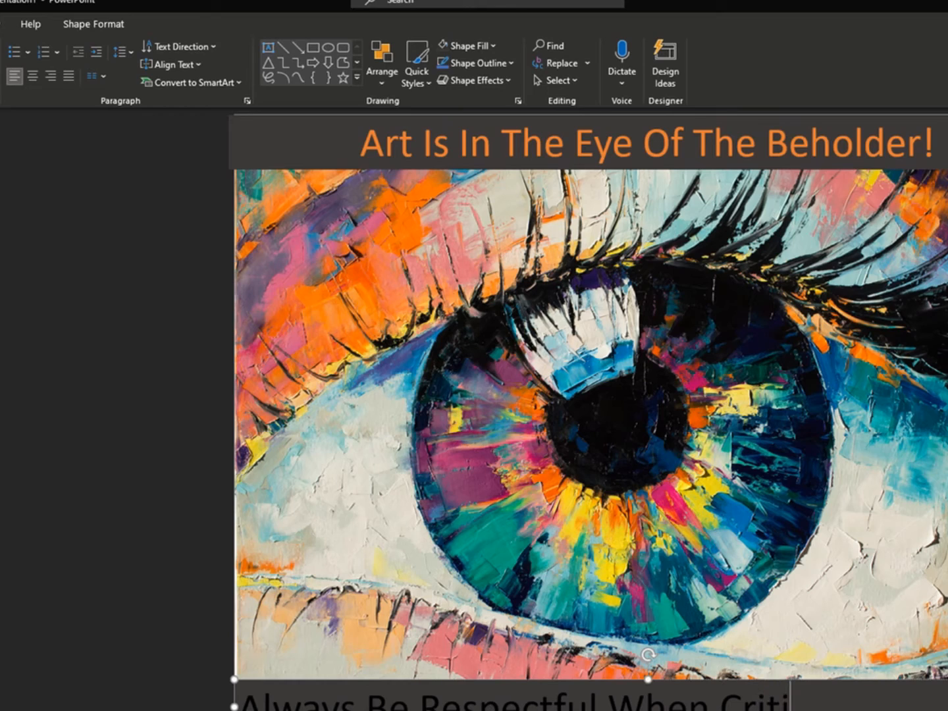
type("queing")
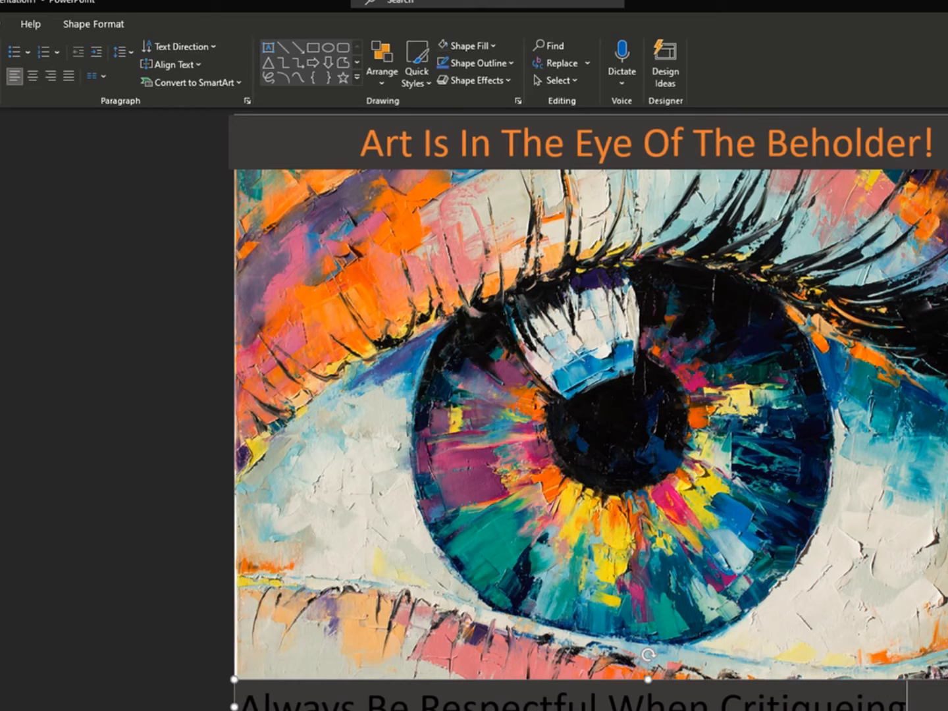
type("!")
right_click(811, 696)
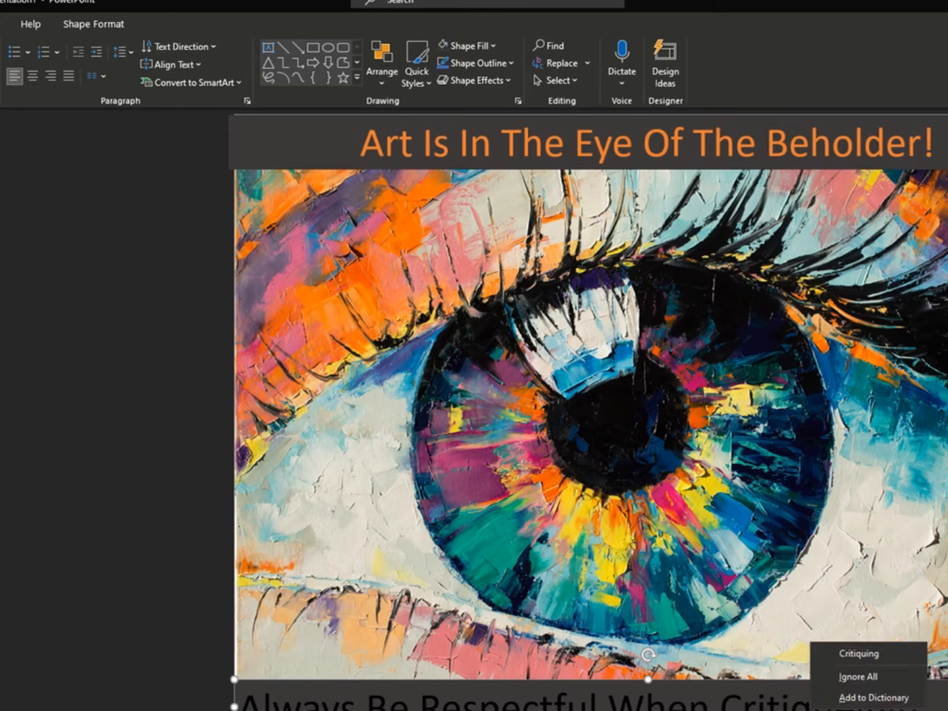
left_click(859, 654)
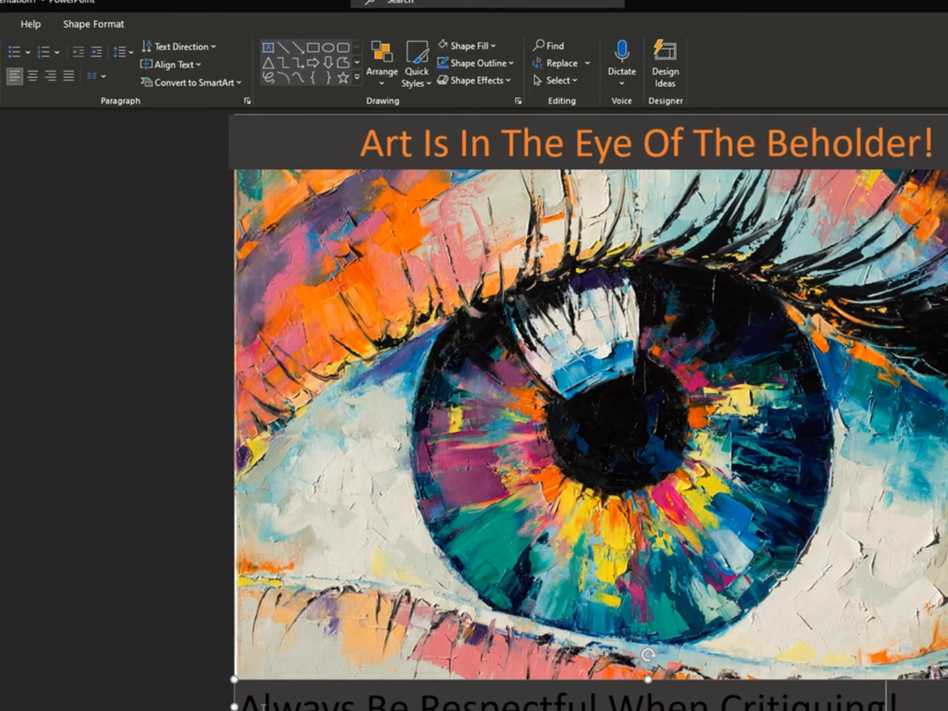
Center the bottom banner's text horizontally and set its font color to the same orange as the heading.
left_click_drag(241, 704, 902, 702)
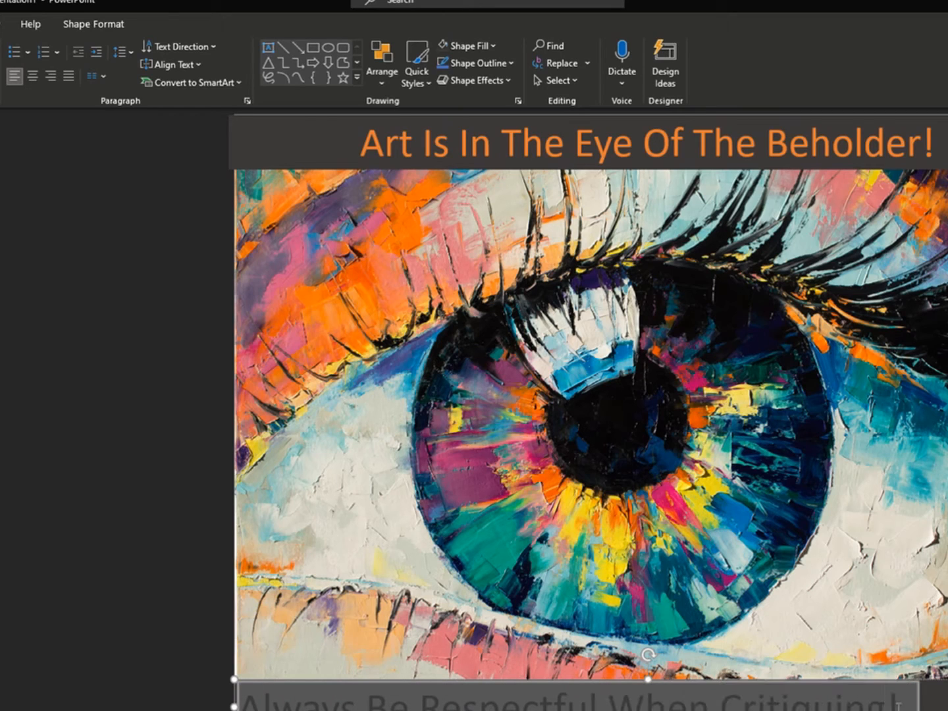
left_click(33, 76)
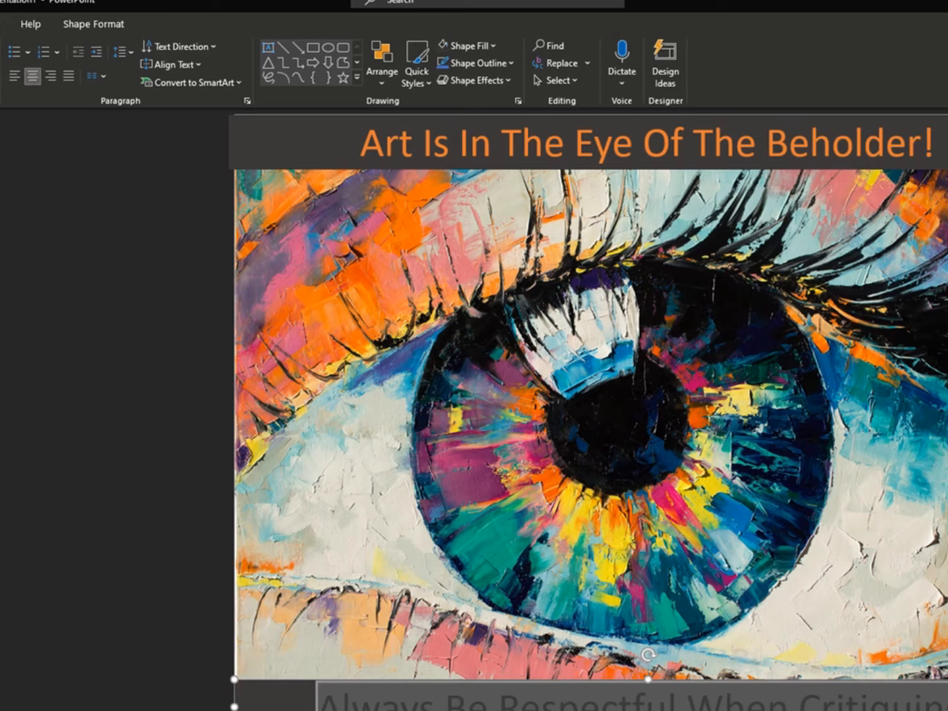
left_click(0, 76)
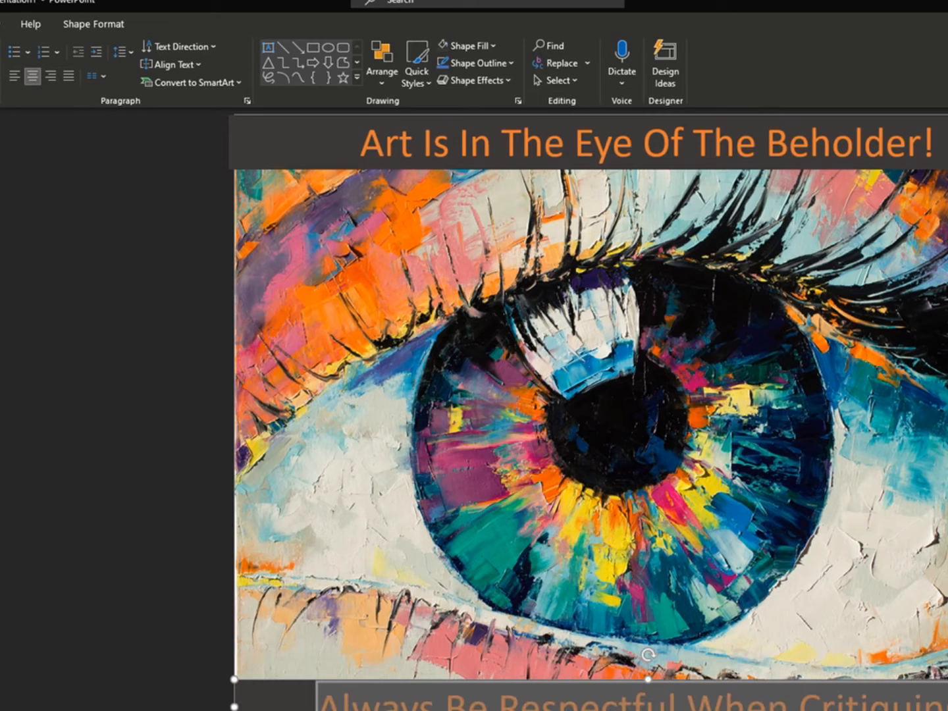
left_click(60, 438)
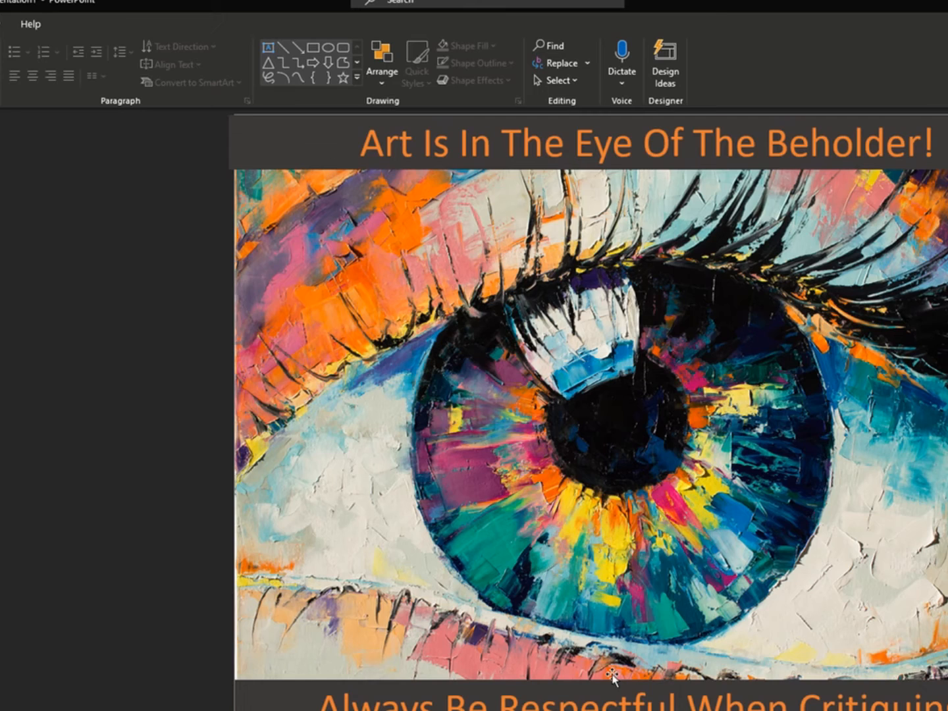
Move the heading banner slightly upward so it covers the slide's top edge.
left_click(318, 137)
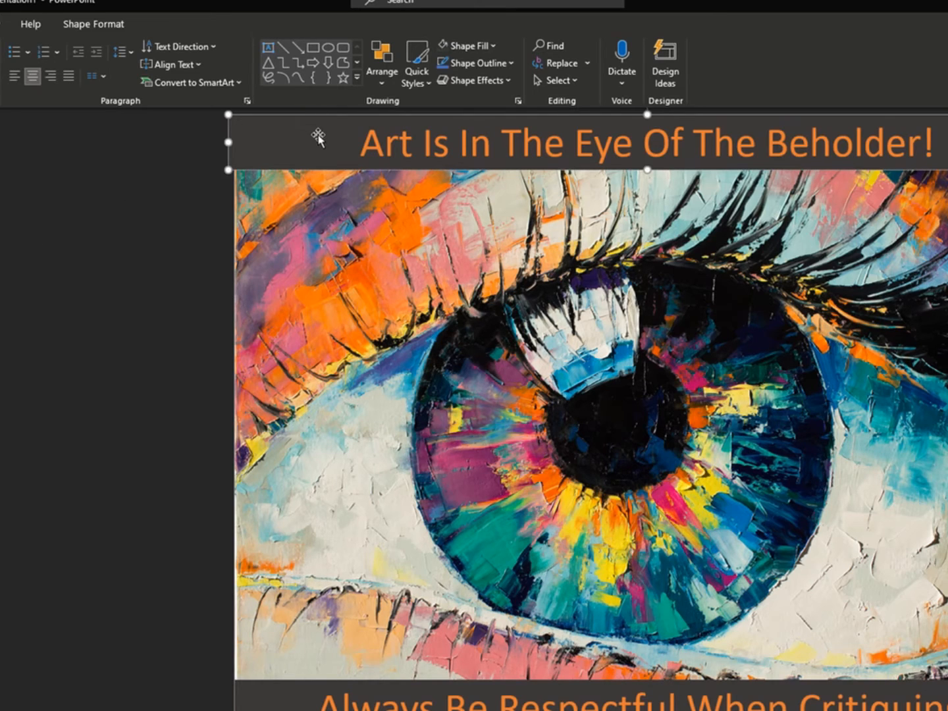
left_click_drag(318, 135, 321, 128)
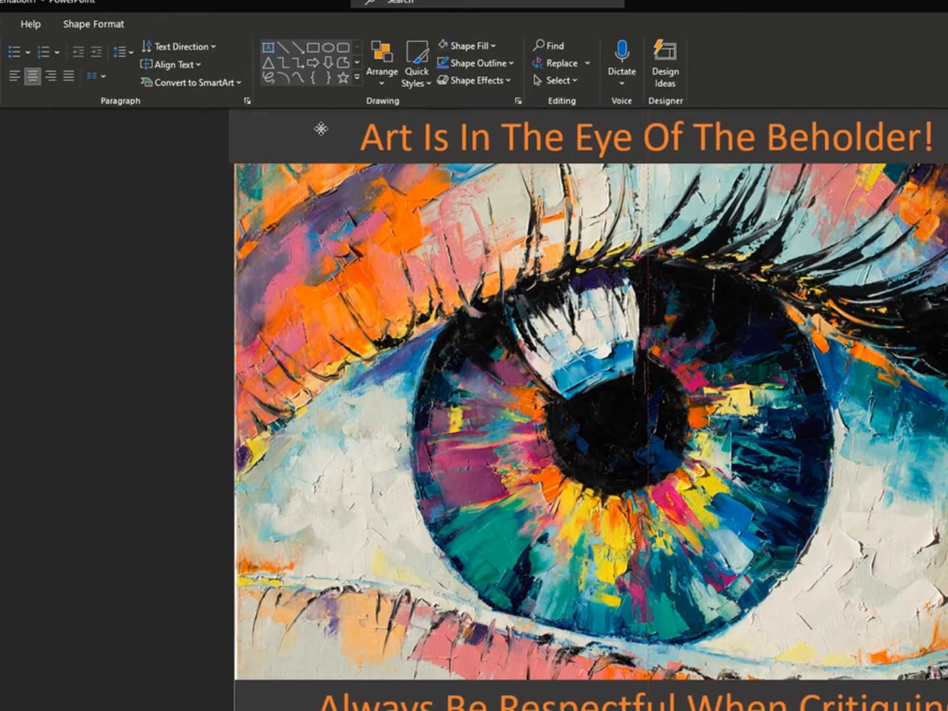
left_click_drag(321, 129, 320, 125)
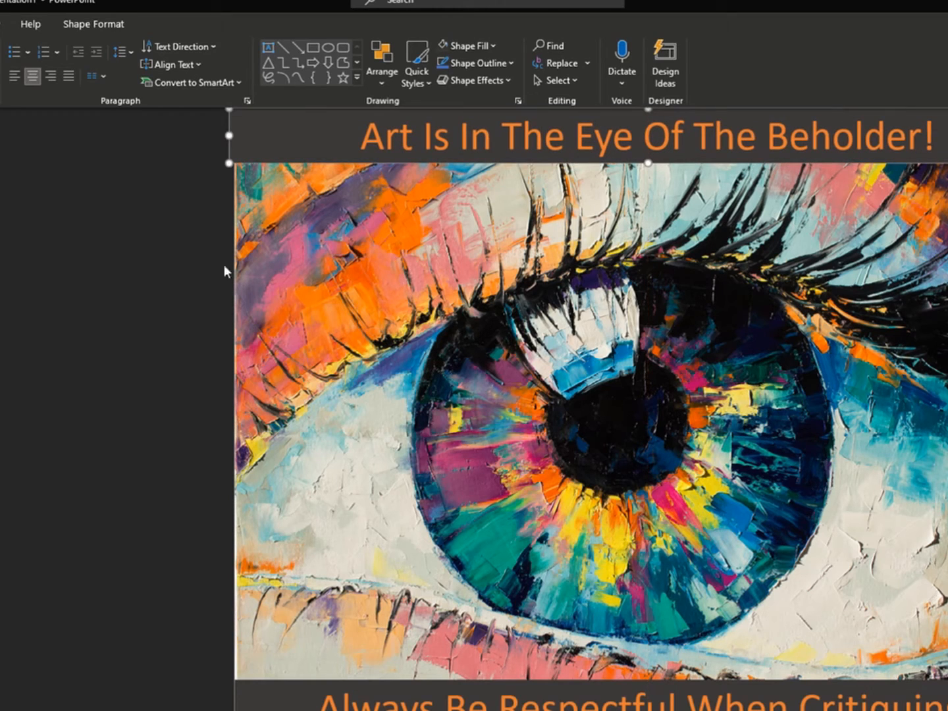
left_click(180, 305)
Move the bottom banner slightly downward and extend its left and right ends to match the heading banner's width.
left_click(274, 696)
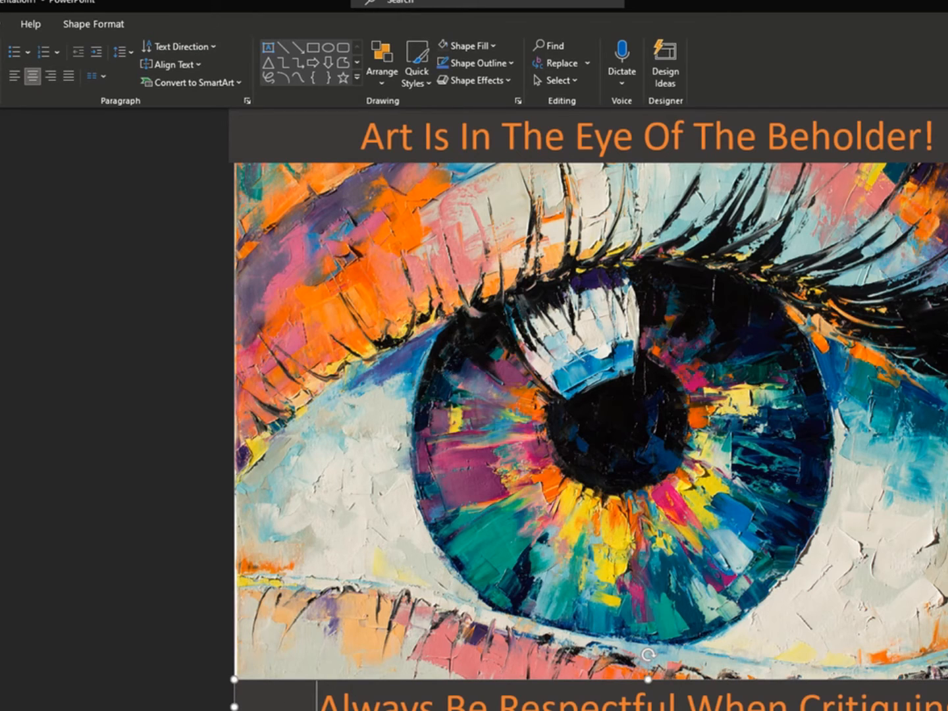
left_click_drag(276, 692, 279, 706)
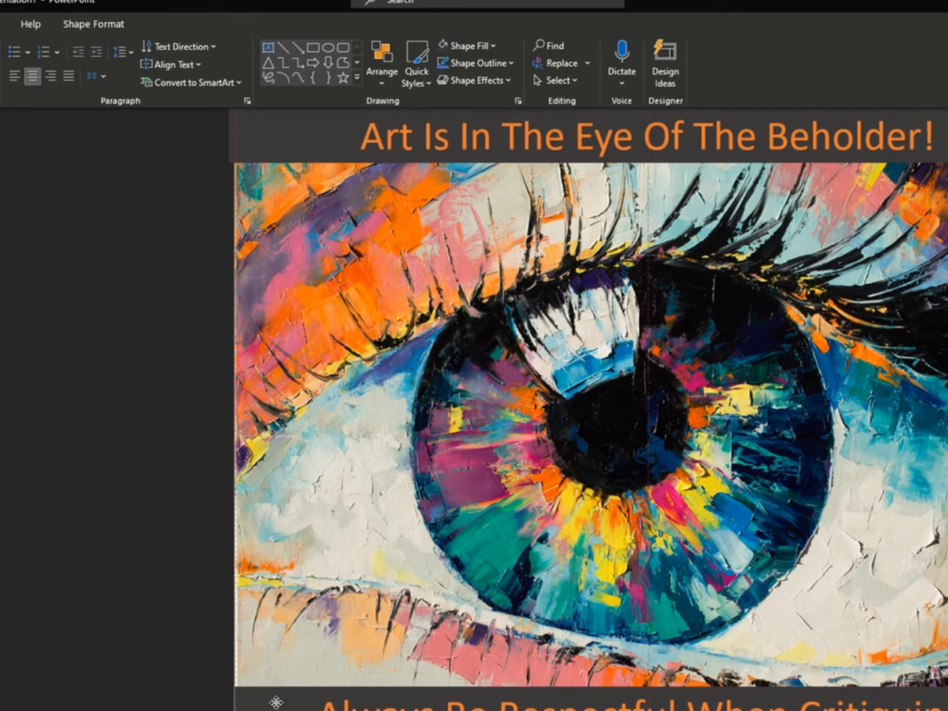
left_click_drag(278, 700, 229, 710)
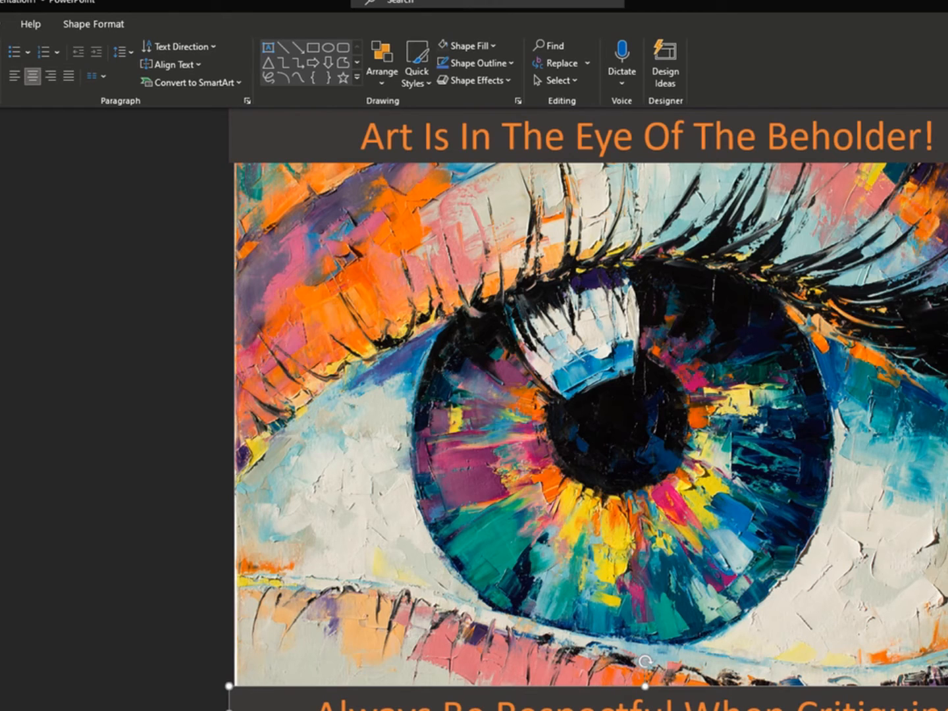
left_click_drag(942, 709, 947, 710)
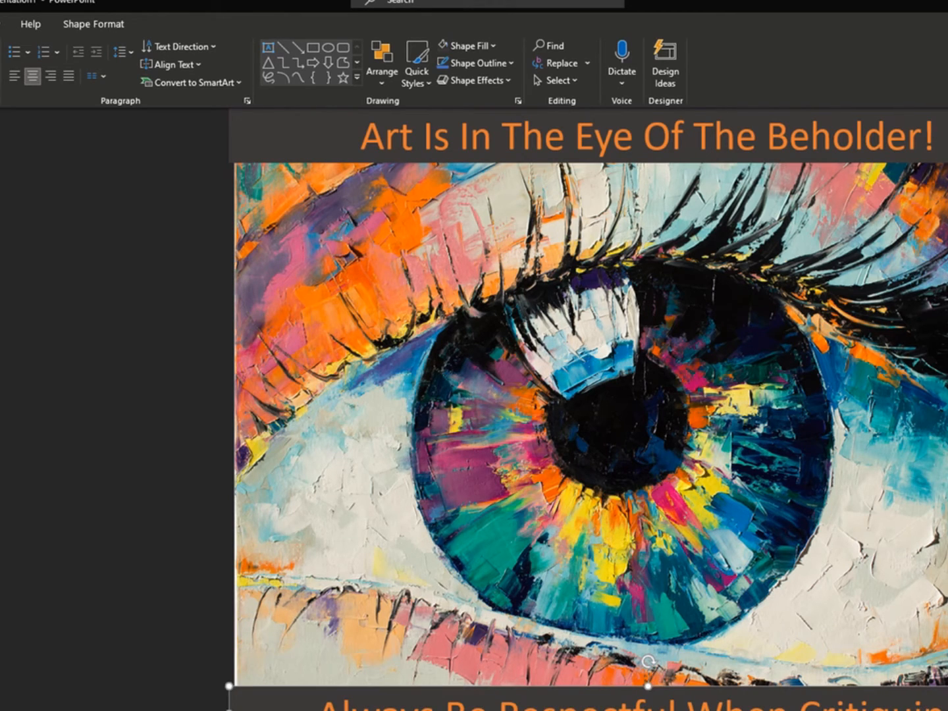
key("Escape")
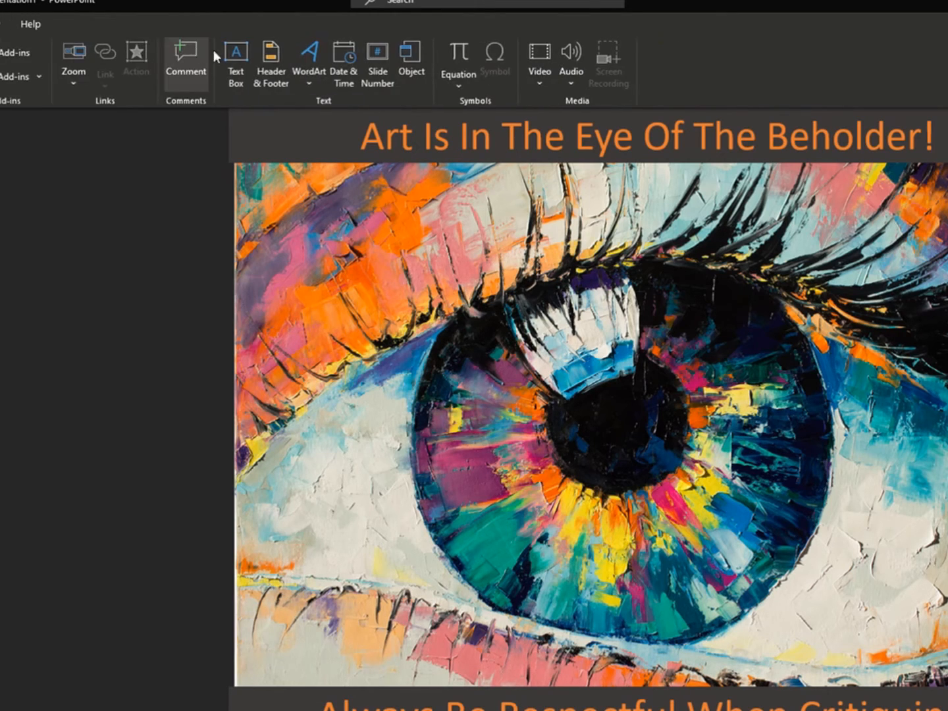
Draw a tall, narrow text box down the slide's left side, starting at the heading banner's top-left corner.
left_click(237, 54)
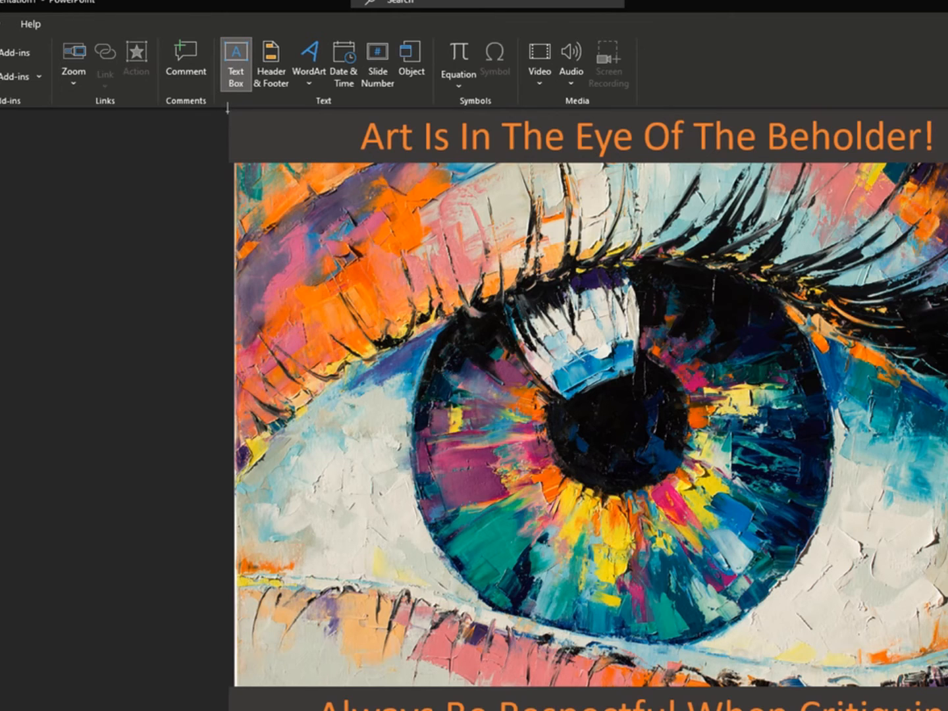
left_click_drag(227, 110, 294, 707)
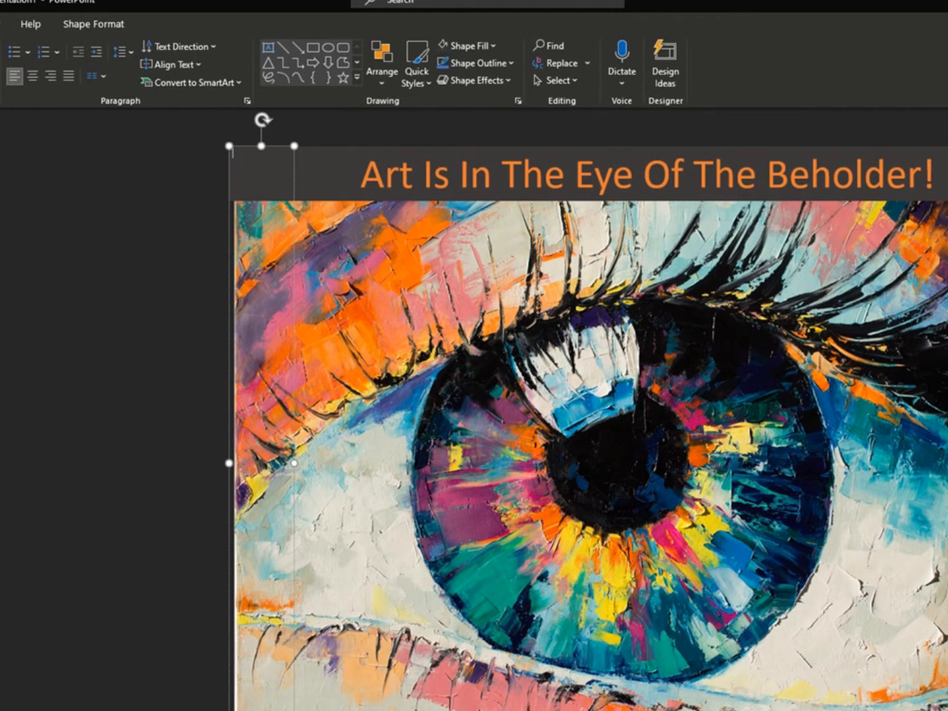